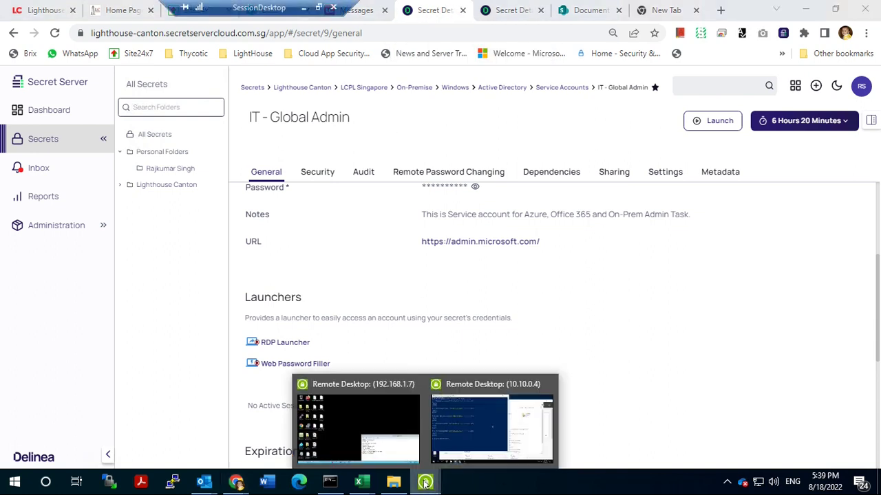
Step: In the 192.168.1.7 session's ADUC, start a new user in the Users container
{"action": "left_click", "coordinate": [357, 427]}
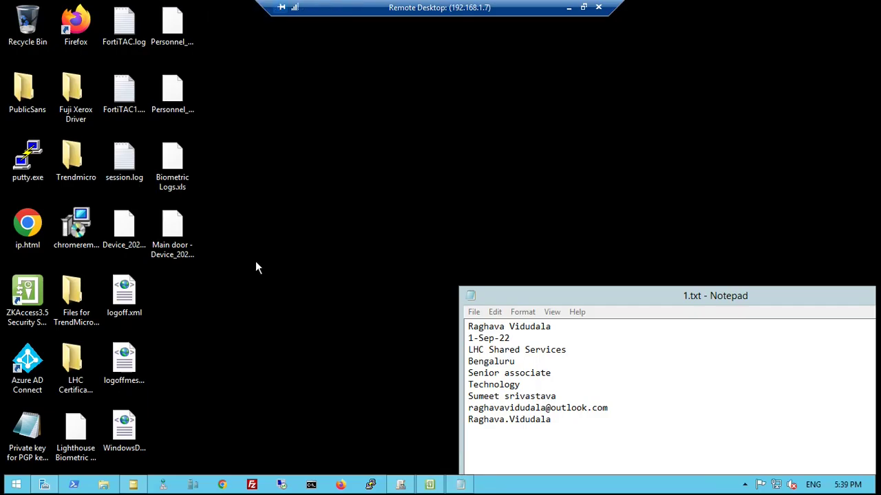
{"action": "left_click", "coordinate": [133, 484]}
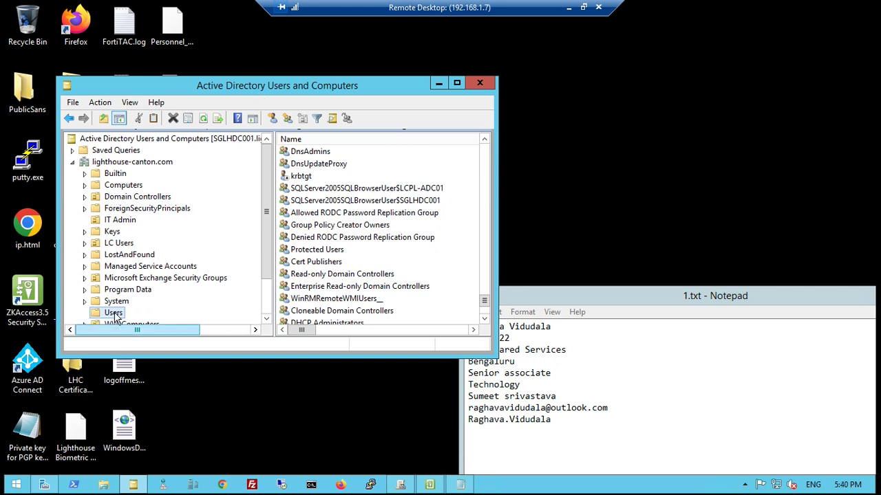
{"action": "right_click", "coordinate": [114, 313]}
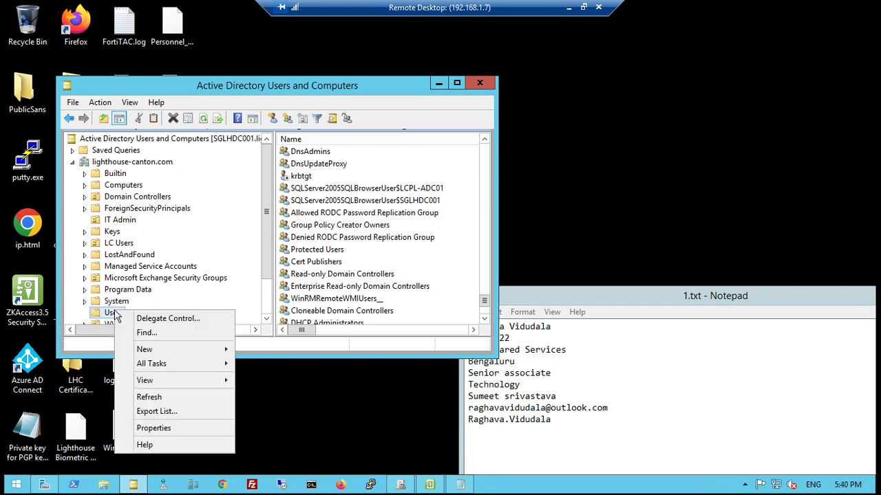
{"action": "mouse_move", "coordinate": [168, 350]}
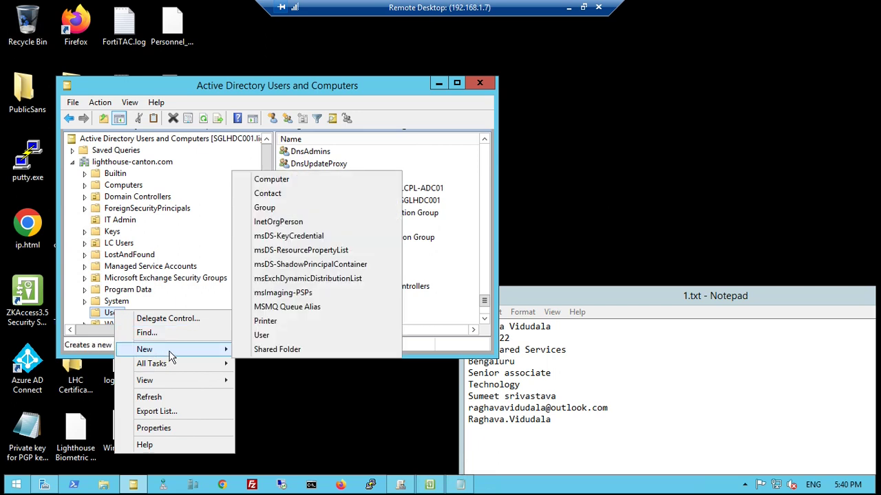
{"action": "left_click", "coordinate": [337, 335]}
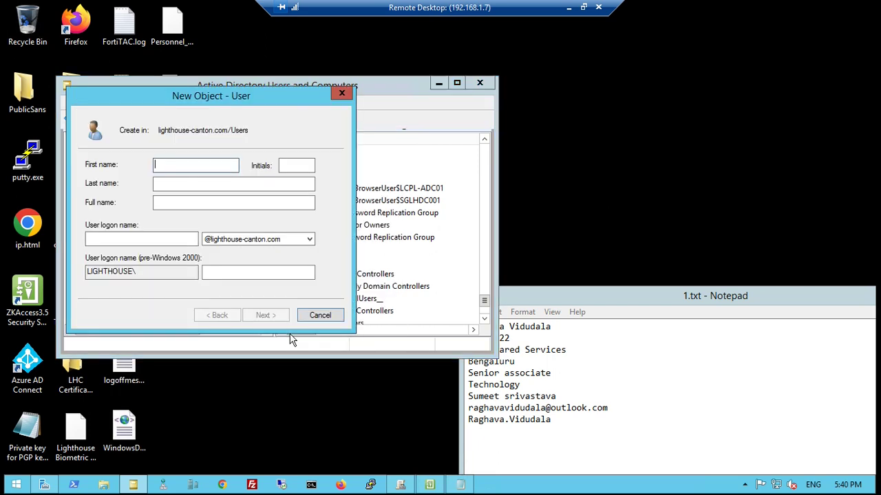
Step: Fill in the new hire's first name and last name from the notes
{"action": "left_click", "coordinate": [560, 327]}
{"action": "left_click", "coordinate": [464, 318], "text": "shift"}
{"action": "key", "text": "ctrl+c"}
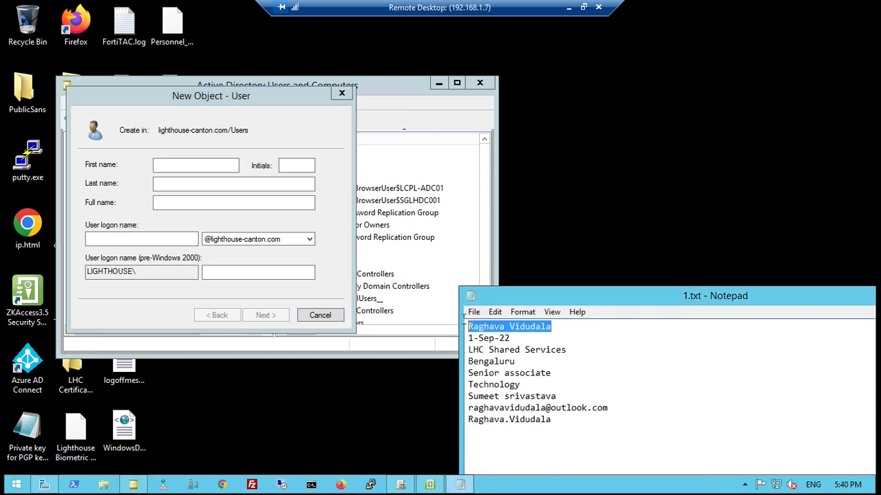
{"action": "left_click", "coordinate": [227, 167]}
{"action": "key", "text": "ctrl+v"}
{"action": "left_click_drag", "start_coordinate": [216, 165], "coordinate": [186, 166]}
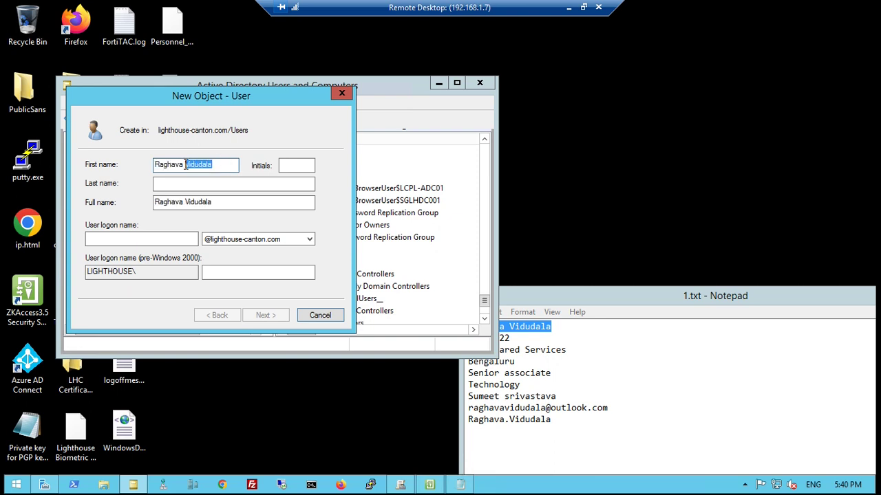
{"action": "key", "text": "ctrl+x"}
{"action": "key", "text": "Tab"}
{"action": "key", "text": "Tab"}
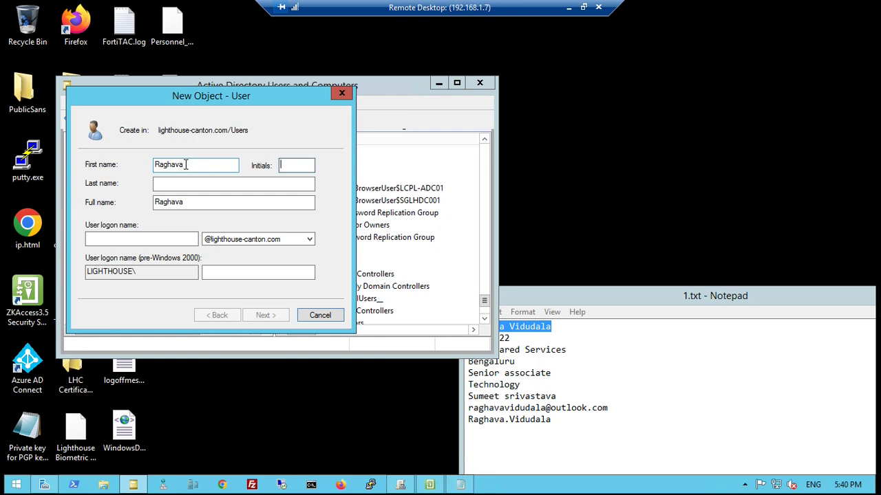
{"action": "key", "text": "ctrl+v"}
Step: Build a lowercase logon name from the first name, a dot and the surname initial
{"action": "left_click", "coordinate": [150, 245]}
{"action": "left_click_drag", "start_coordinate": [220, 201], "coordinate": [121, 210]}
{"action": "left_click", "coordinate": [133, 240]}
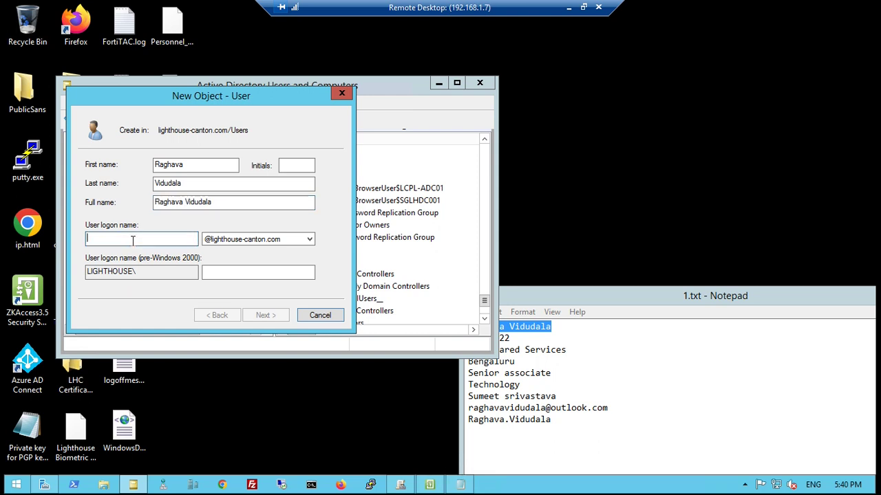
{"action": "key", "text": "ctrl+v"}
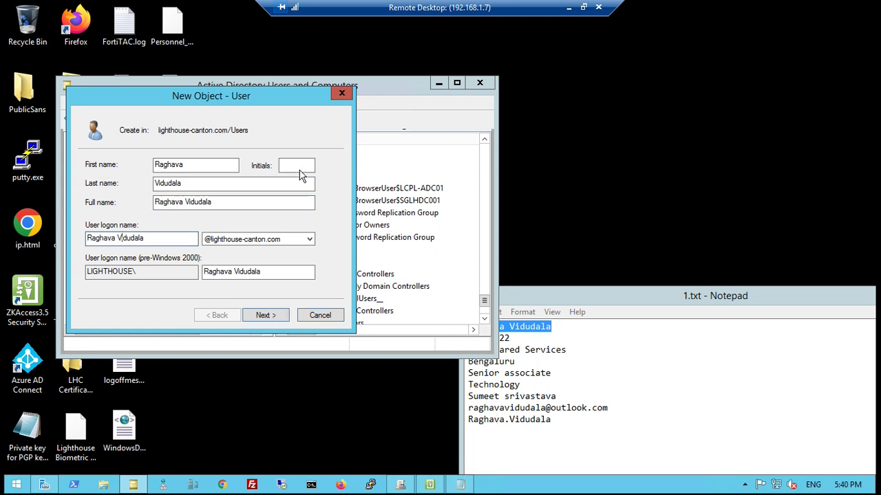
{"action": "key", "text": "ctrl+Left"}
{"action": "key", "text": "Delete"}
{"action": "key", "text": "BackSpace"}
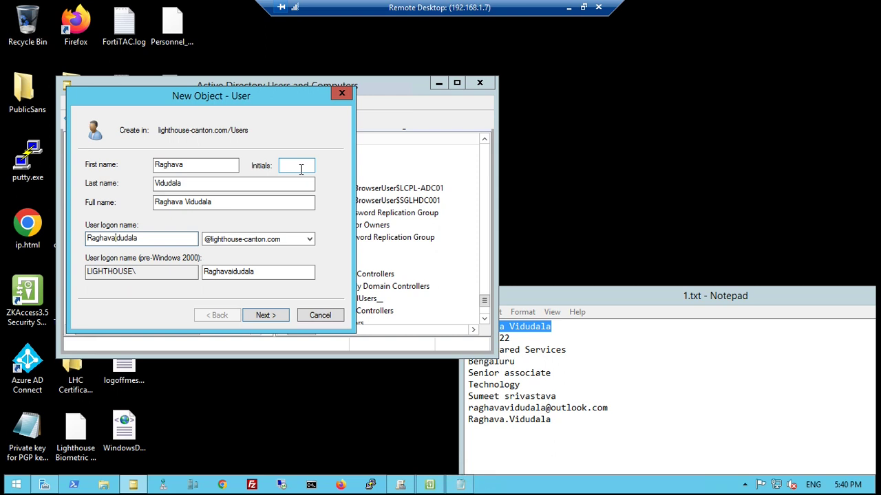
{"action": "type", "text": ".v"}
{"action": "key", "text": "BackSpace"}
Step: Finish the logon name, set and confirm a password without forced change, and create the account
{"action": "type", "text": "r"}
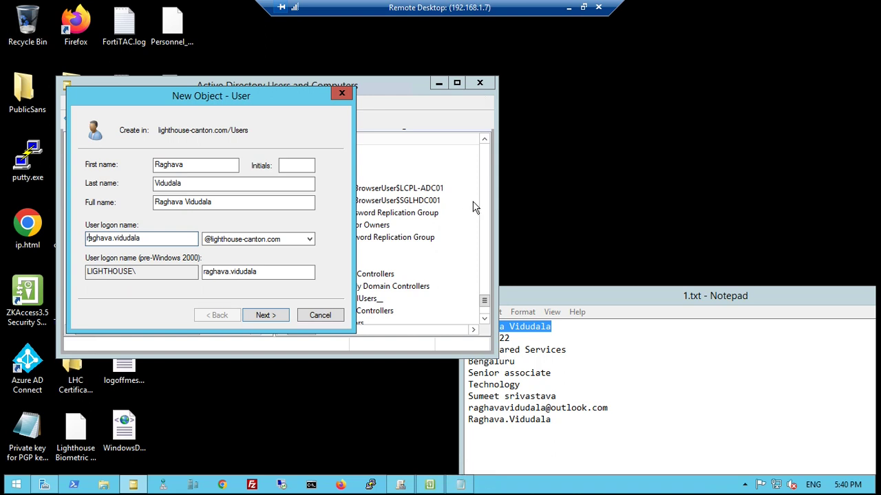
{"action": "left_click", "coordinate": [262, 318]}
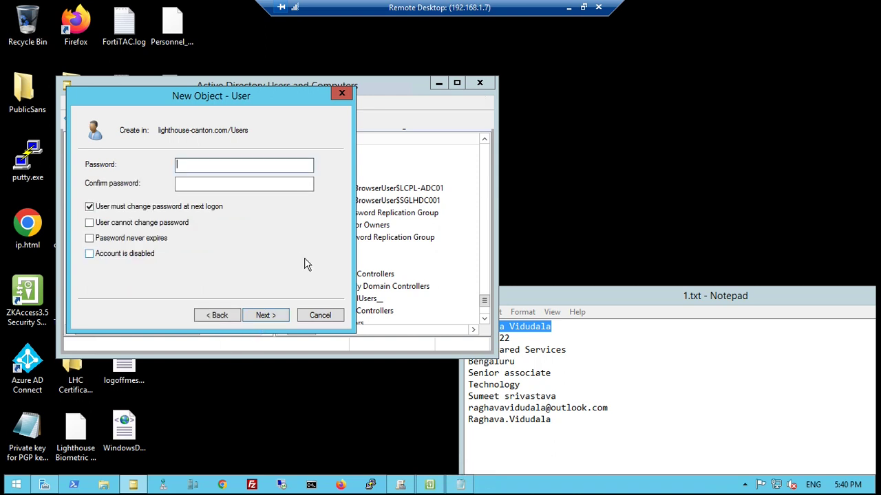
{"action": "left_click", "coordinate": [157, 207]}
{"action": "type", "text": "******"}
{"action": "key", "text": "Tab"}
{"action": "type", "text": "****"}
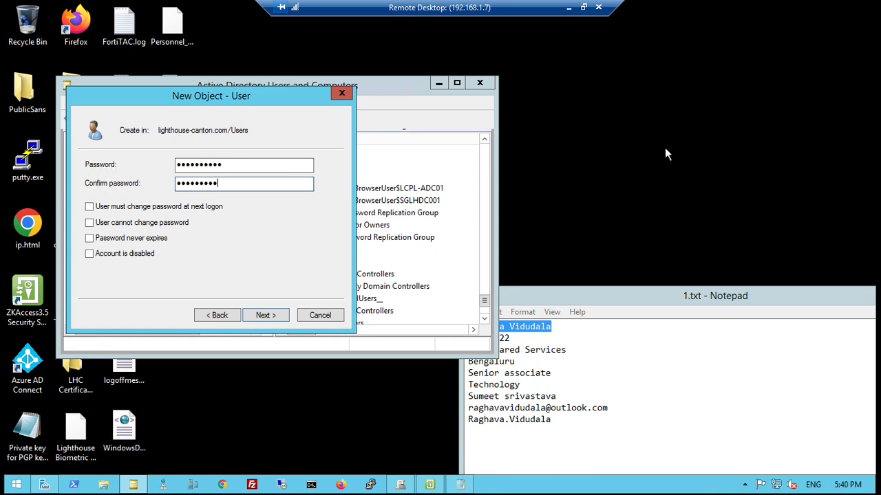
{"action": "left_click", "coordinate": [265, 315]}
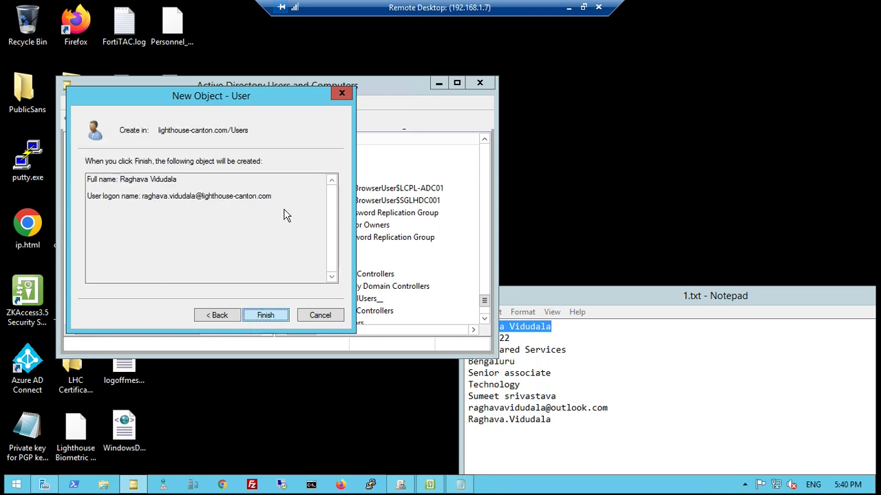
{"action": "left_click", "coordinate": [266, 315]}
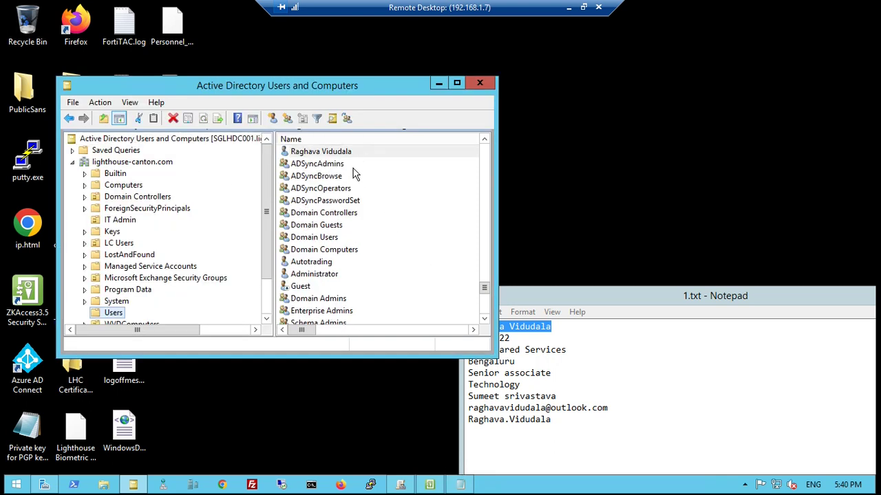
Step: In the new user's Organization properties, set Company to LHC Shared Services
{"action": "left_click", "coordinate": [337, 154]}
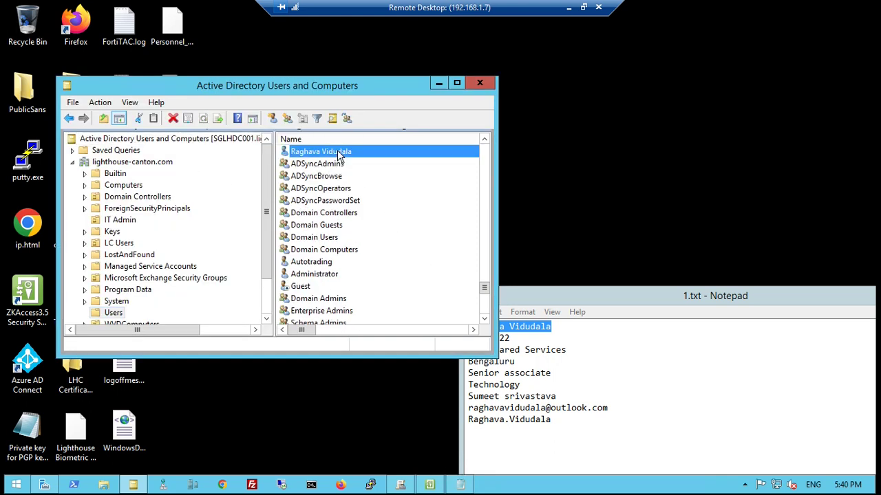
{"action": "double_click", "coordinate": [337, 153]}
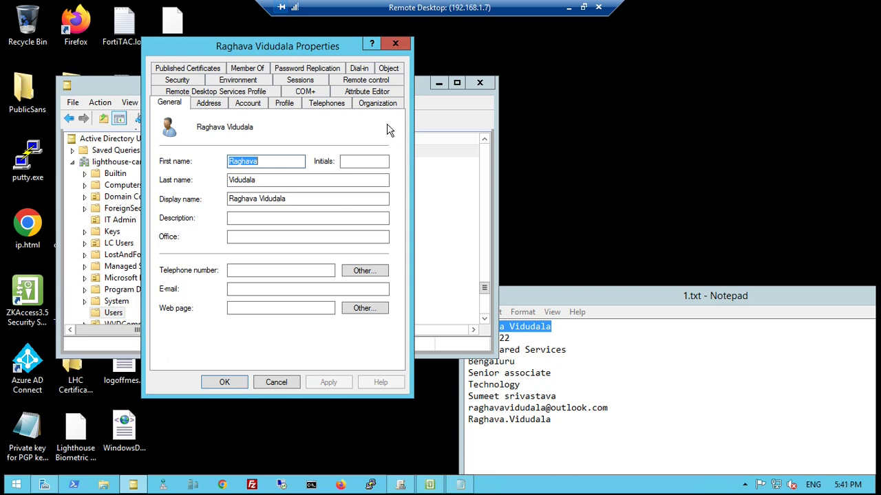
{"action": "left_click", "coordinate": [377, 103]}
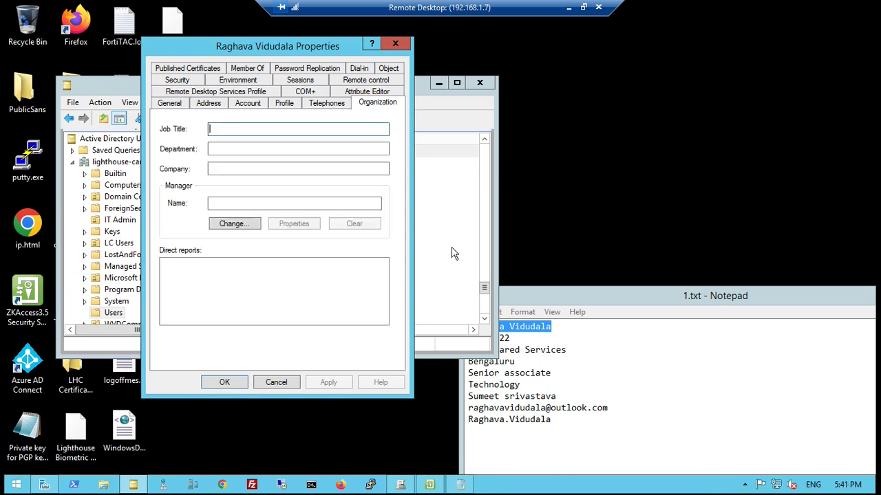
{"action": "left_click", "coordinate": [571, 343]}
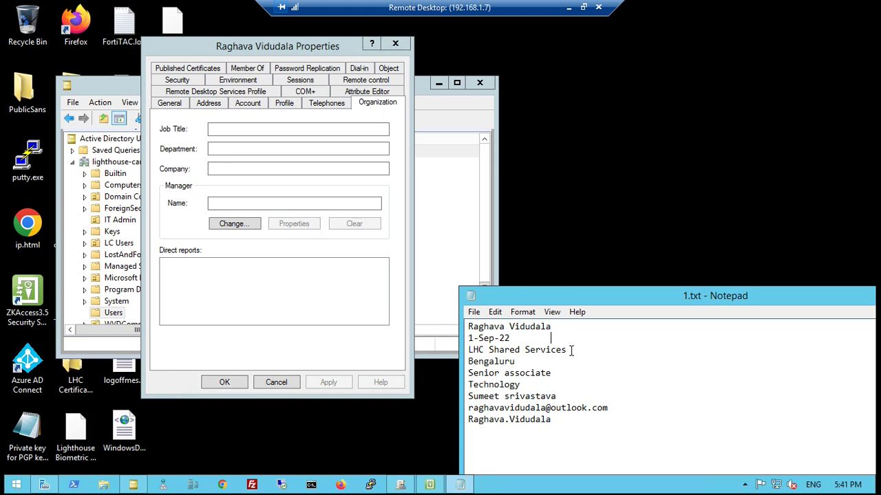
{"action": "left_click_drag", "start_coordinate": [572, 351], "coordinate": [455, 353]}
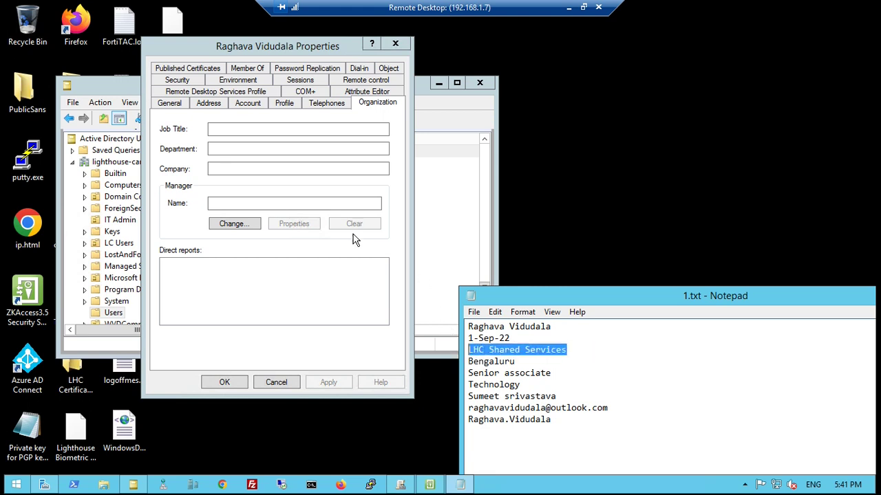
{"action": "left_click", "coordinate": [277, 169]}
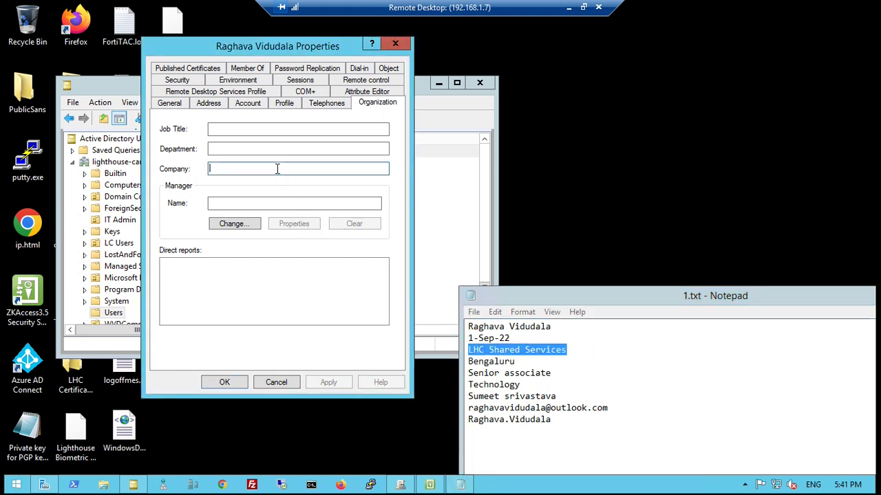
{"action": "key", "text": "ctrl+v"}
Step: Set Job Title to Senior associate and Department to Technology
{"action": "left_click_drag", "start_coordinate": [556, 373], "coordinate": [468, 373]}
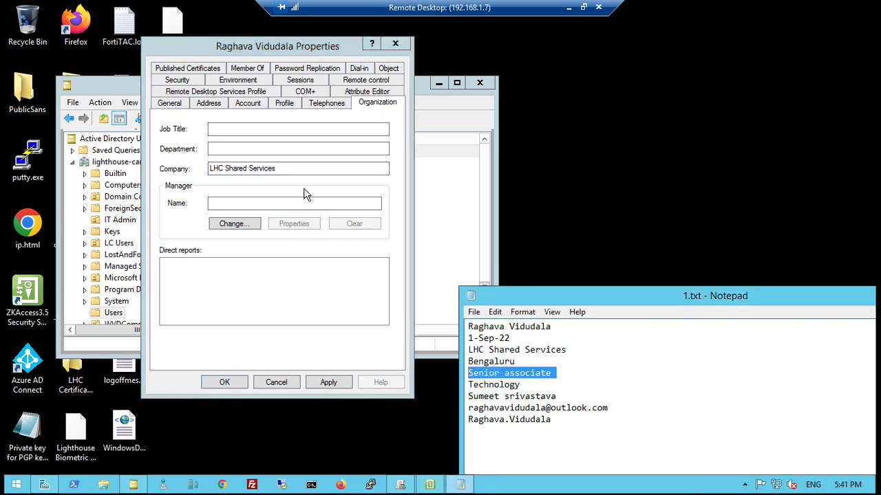
{"action": "left_click", "coordinate": [276, 132]}
{"action": "key", "text": "ctrl+v"}
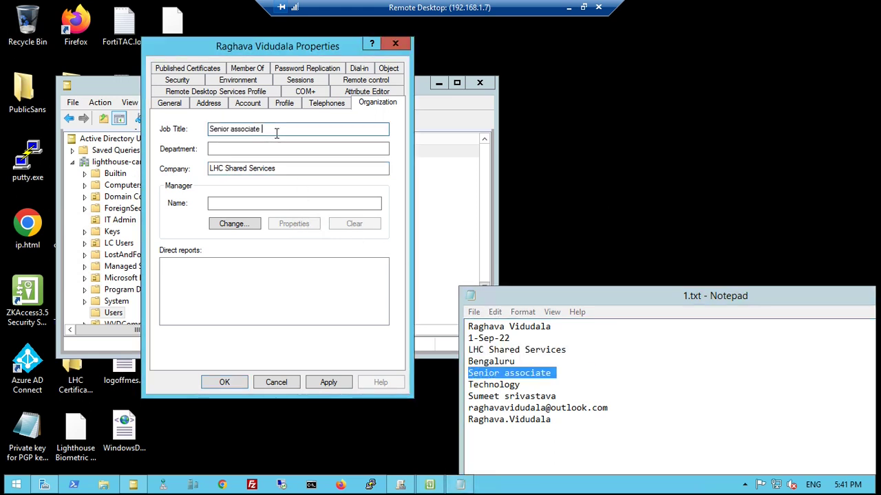
{"action": "left_click", "coordinate": [261, 148]}
{"action": "left_click", "coordinate": [524, 385]}
{"action": "key", "text": "shift+Home"}
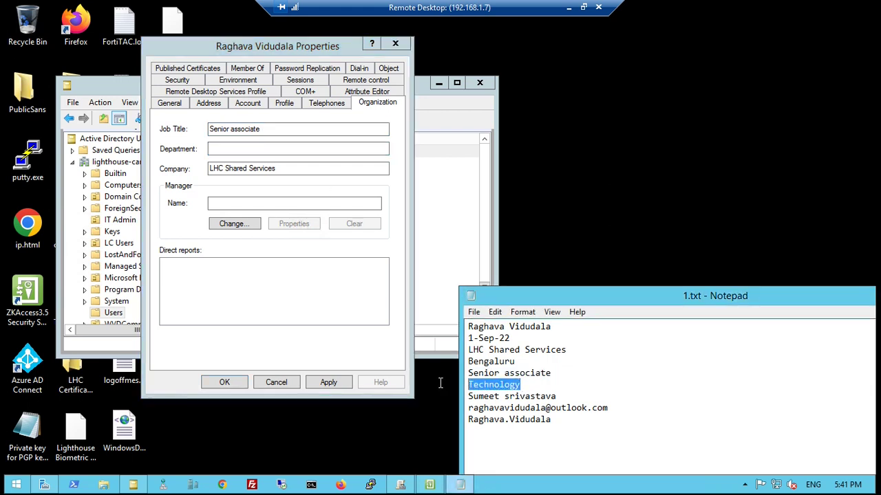
{"action": "left_click", "coordinate": [279, 150]}
{"action": "key", "text": "ctrl+v"}
{"action": "left_click", "coordinate": [259, 201]}
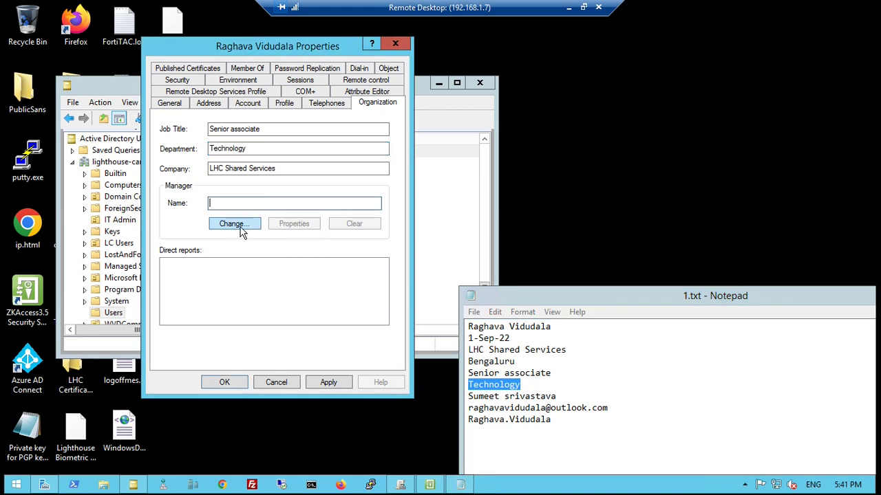
Step: Set the manager to the colleague found by partial-name lookup, then apply and close properties
{"action": "left_click", "coordinate": [244, 231]}
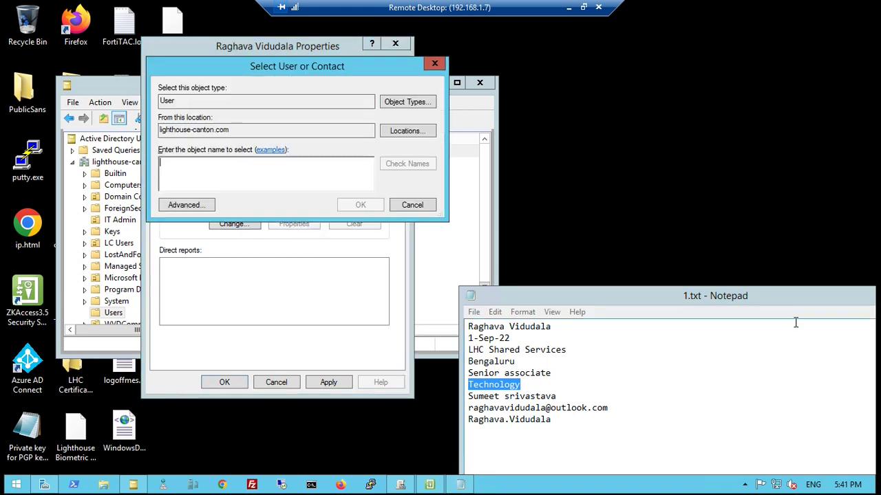
{"action": "left_click_drag", "start_coordinate": [793, 302], "coordinate": [818, 430]}
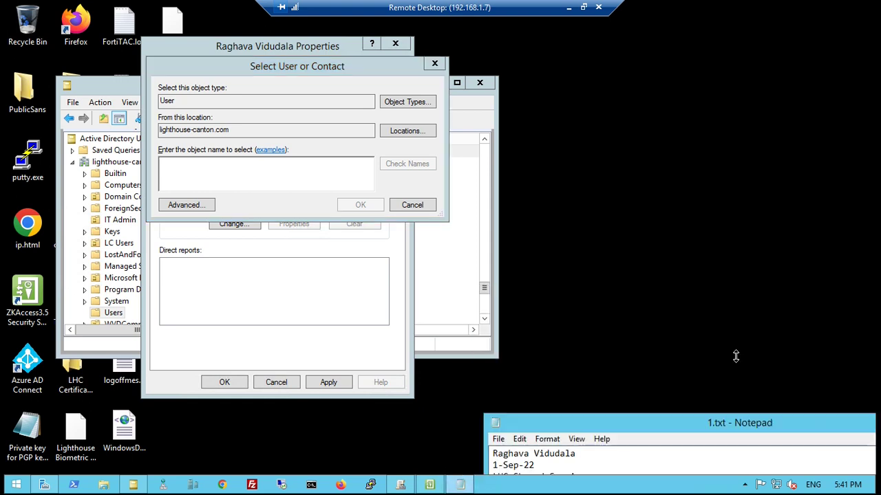
{"action": "left_click", "coordinate": [265, 178]}
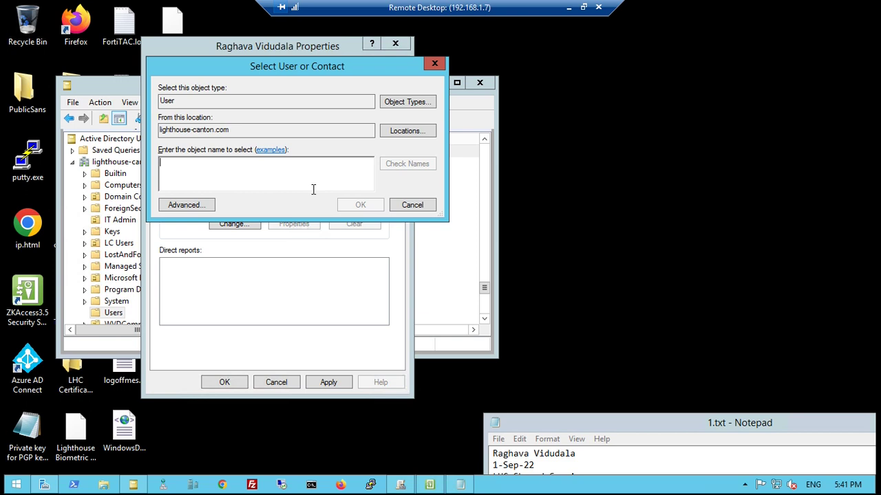
{"action": "type", "text": "sumee"}
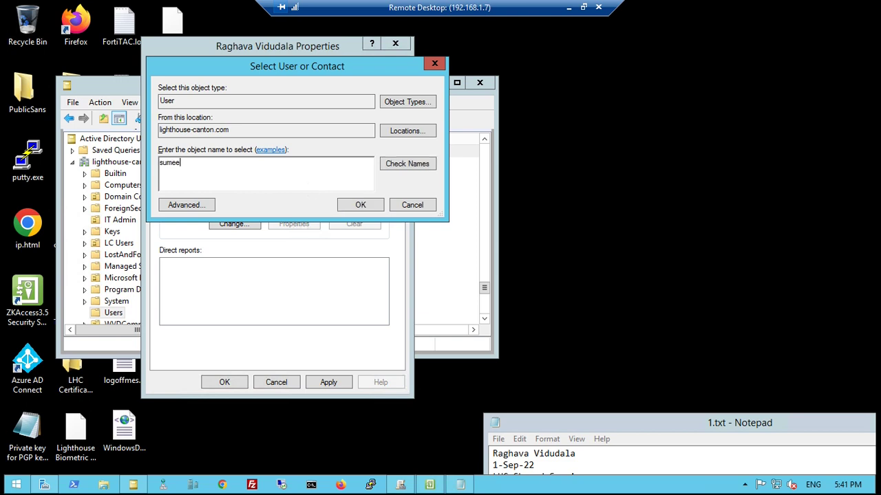
{"action": "key", "text": "Return"}
{"action": "double_click", "coordinate": [295, 176]}
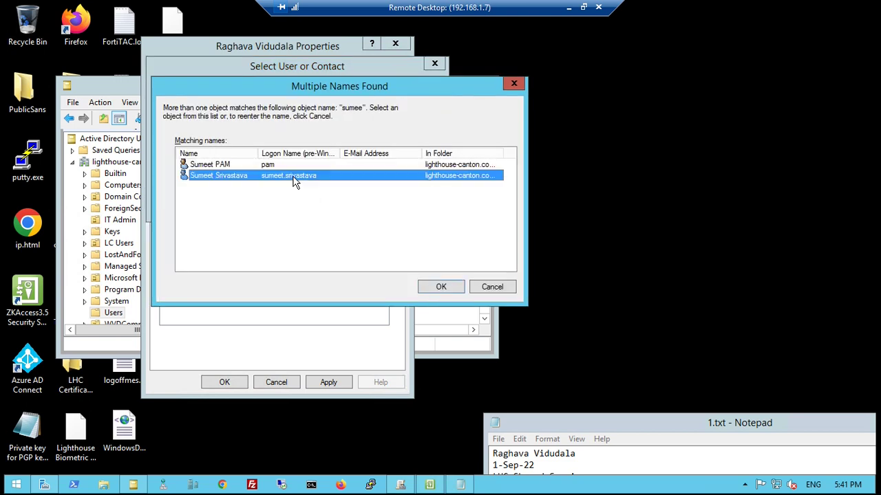
{"action": "left_click", "coordinate": [324, 384]}
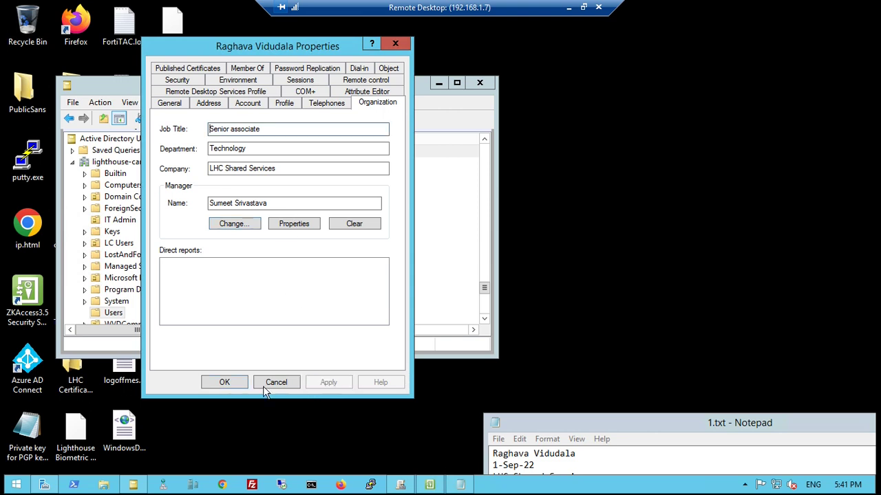
{"action": "left_click", "coordinate": [234, 383]}
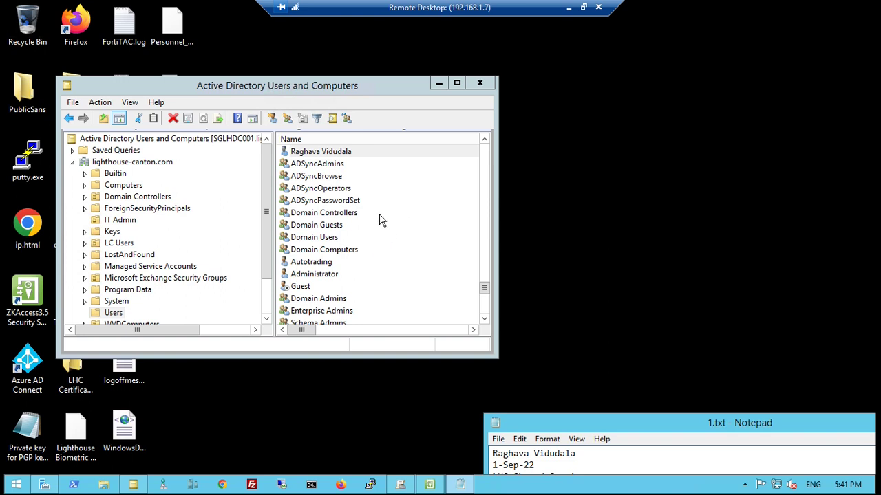
Step: Check the 10.10.0.4 PowerShell session, then return to the 192.168.1.7 remote session
{"action": "left_click", "coordinate": [568, 11]}
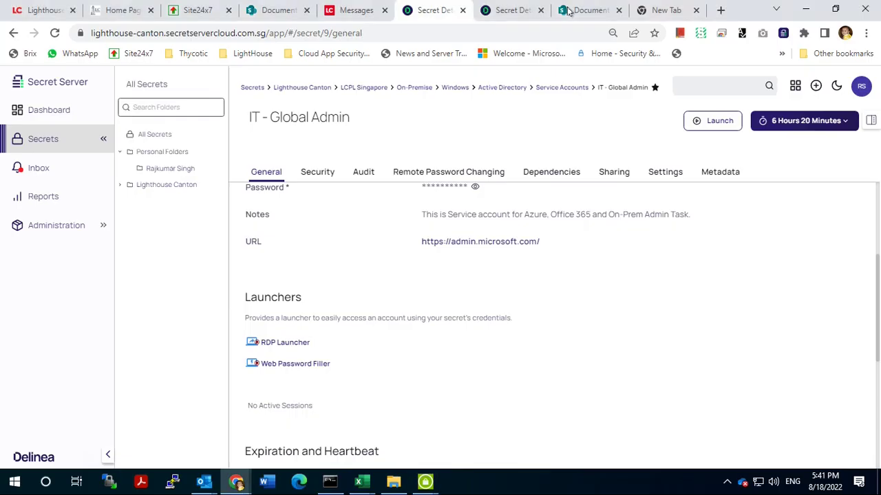
{"action": "mouse_move", "coordinate": [424, 482]}
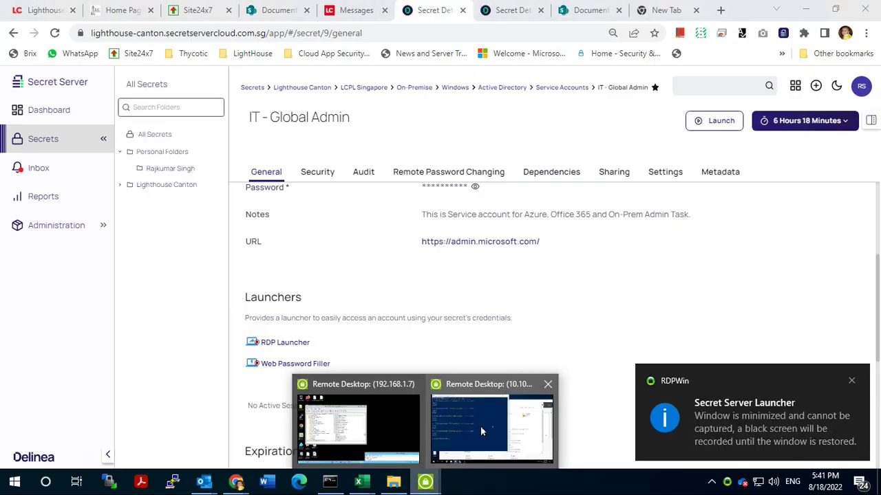
{"action": "left_click", "coordinate": [479, 430]}
{"action": "left_click", "coordinate": [480, 426]}
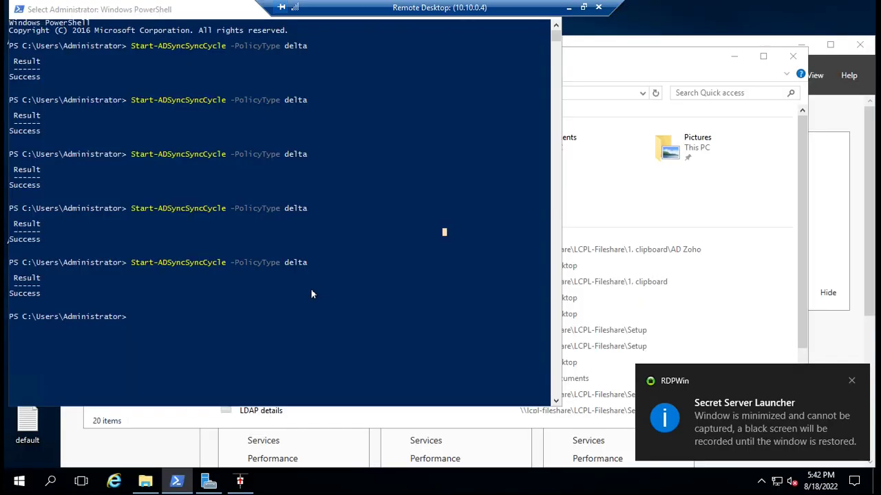
{"action": "left_click", "coordinate": [568, 7]}
{"action": "mouse_move", "coordinate": [426, 484]}
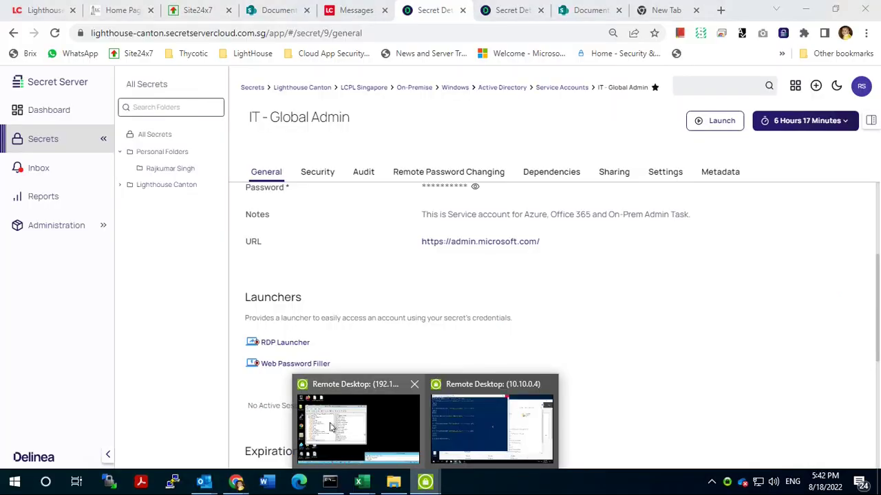
{"action": "left_click", "coordinate": [494, 420]}
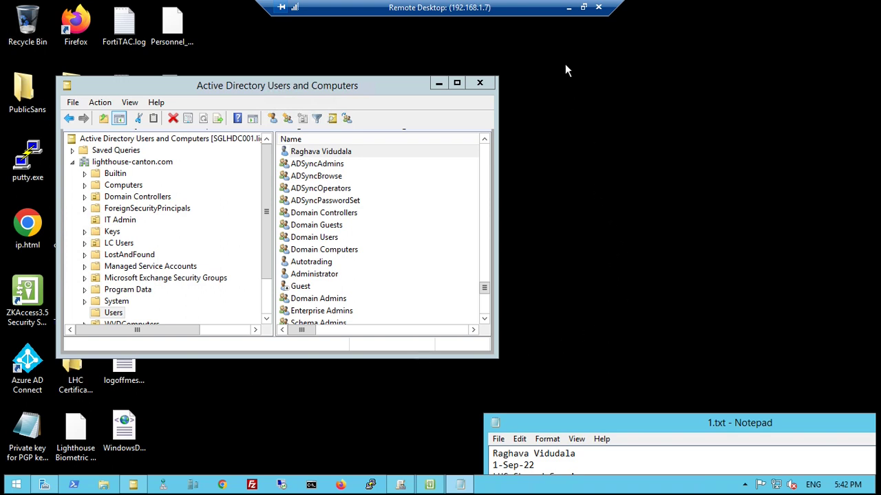
Step: On 10.10.0.4, rerun Start-ADSyncSyncCycle -PolicyType delta and get Success
{"action": "left_click", "coordinate": [568, 6]}
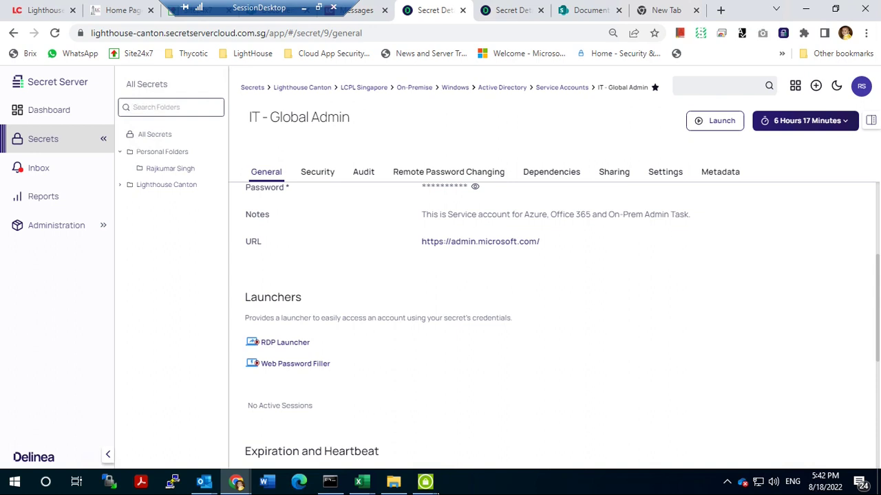
{"action": "left_click", "coordinate": [425, 484]}
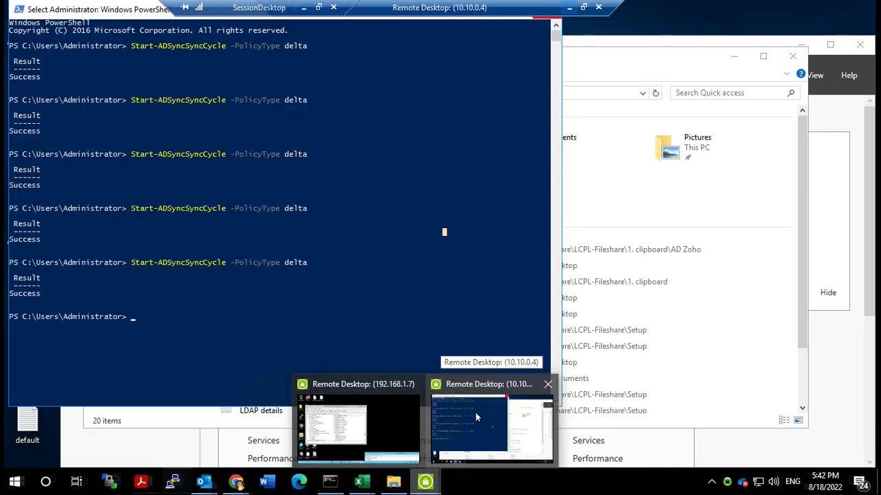
{"action": "left_click", "coordinate": [475, 411]}
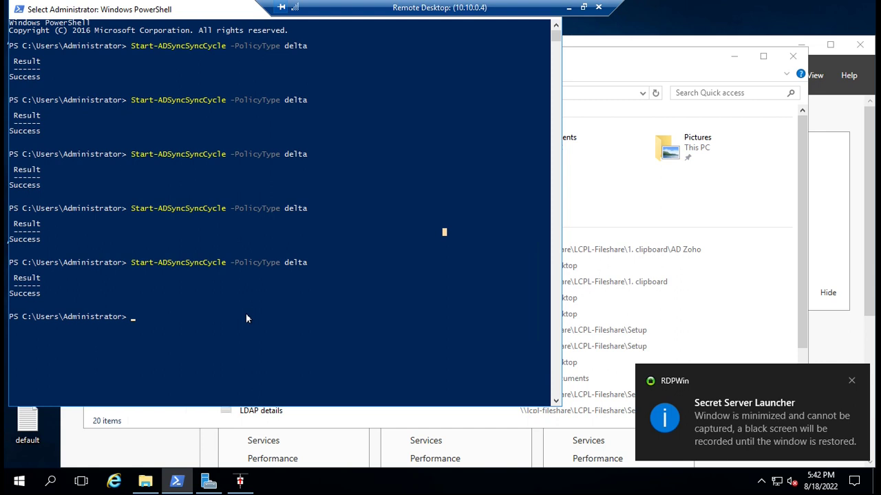
{"action": "key", "text": "Escape"}
{"action": "key", "text": "Up"}
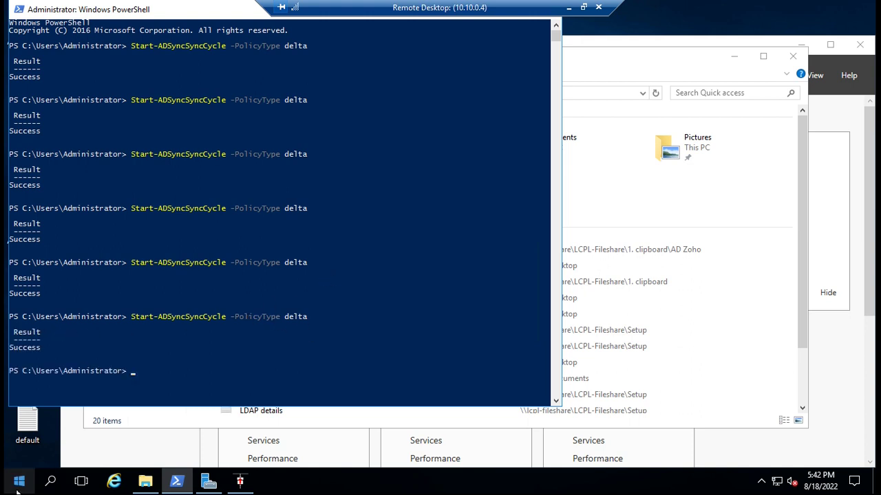
{"action": "key", "text": "super"}
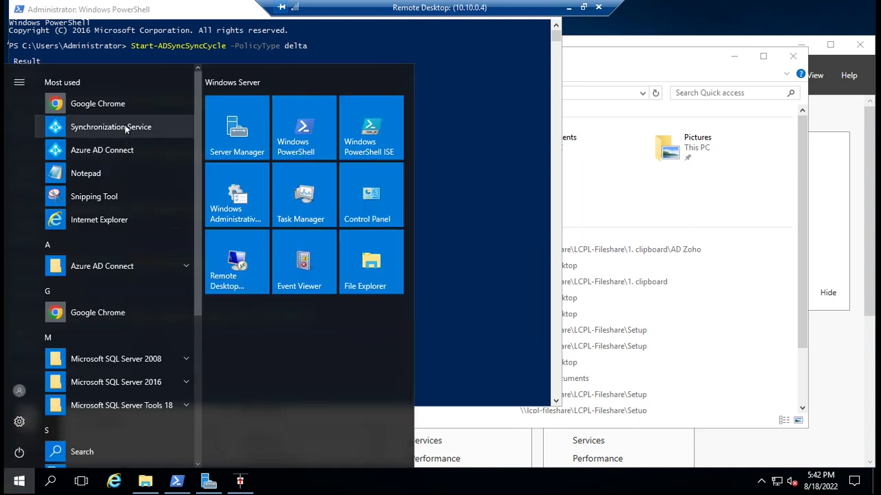
Step: Launch Synchronization Service from the Start menu's Most used list
{"action": "left_click", "coordinate": [110, 127]}
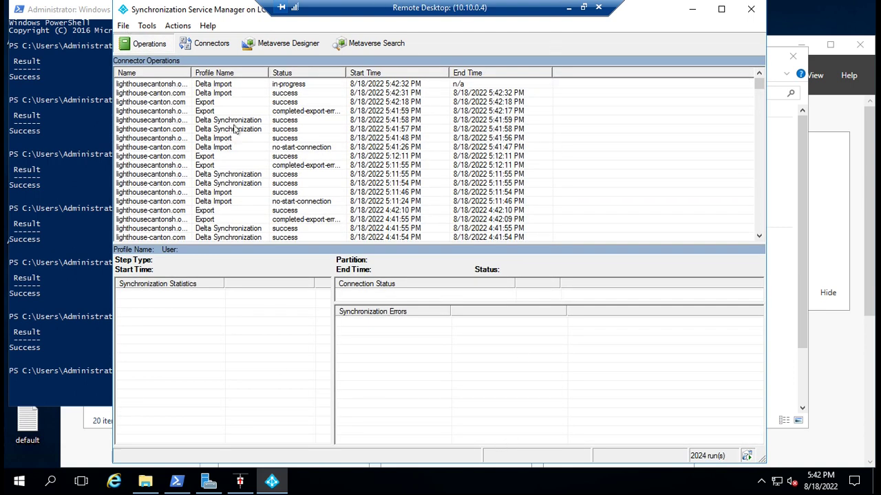
Step: Review the import, delta sync and export run statistics, then list the export's one added object
{"action": "left_click", "coordinate": [208, 83]}
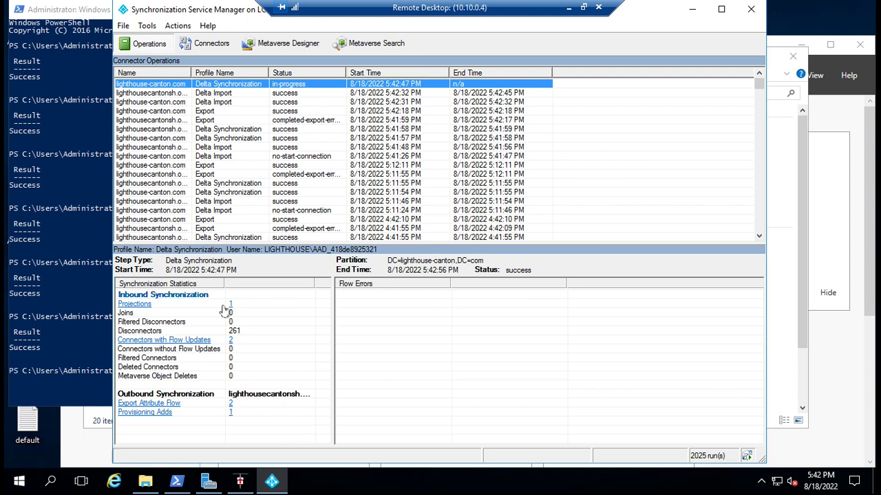
{"action": "left_click", "coordinate": [124, 304]}
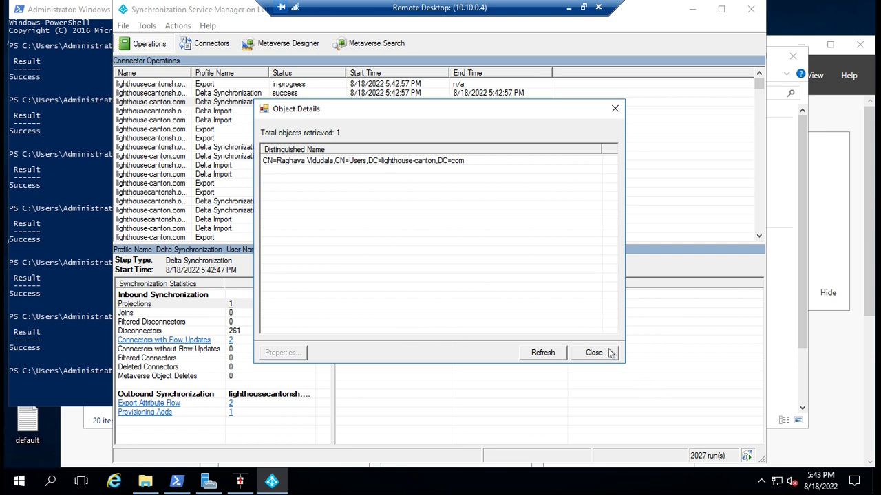
{"action": "left_click", "coordinate": [206, 85]}
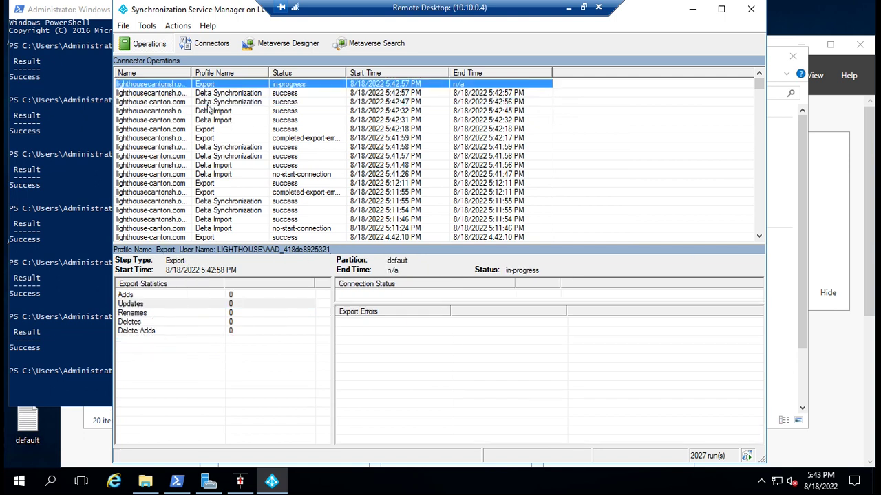
{"action": "left_click", "coordinate": [206, 94]}
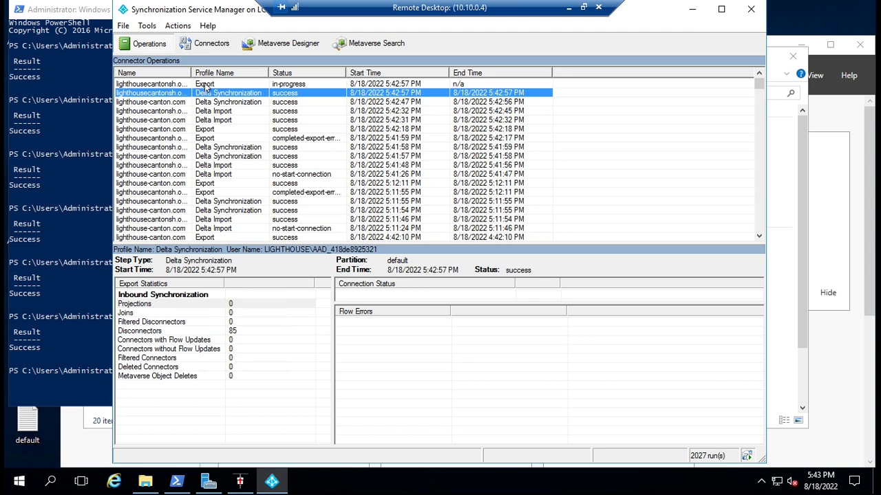
{"action": "left_click", "coordinate": [206, 84]}
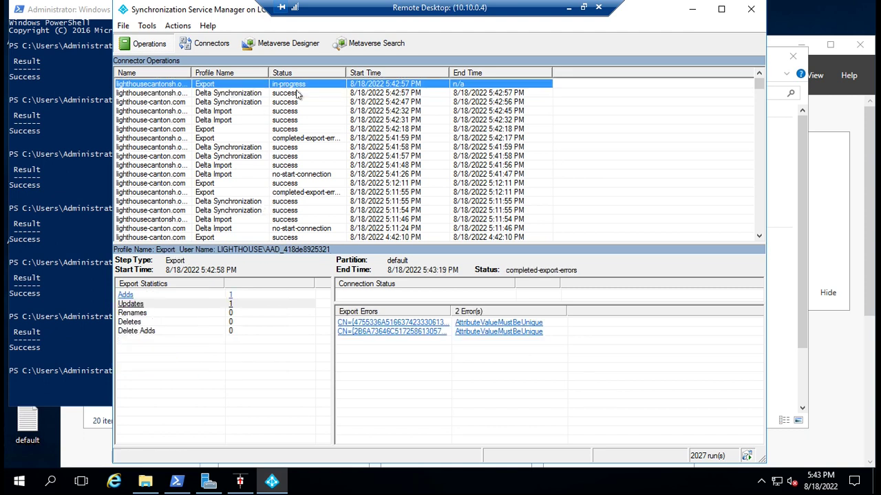
{"action": "left_click", "coordinate": [121, 296]}
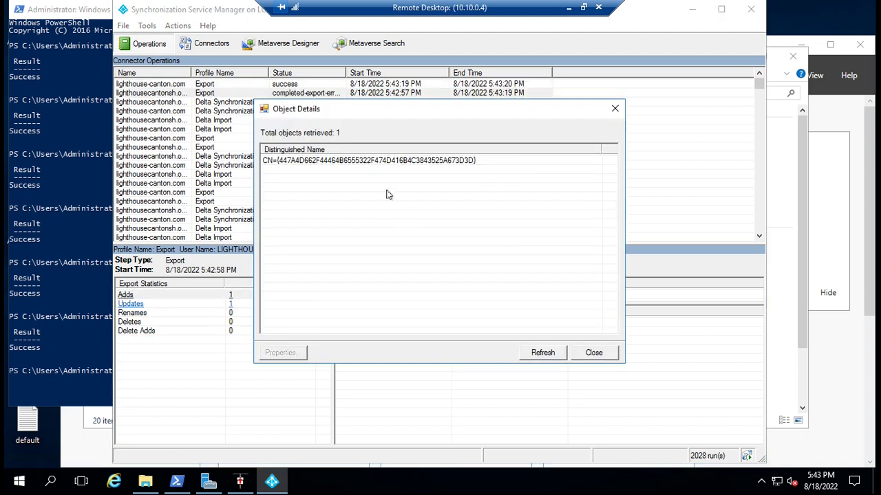
Step: Inspect the exported new user's attributes, then close the dialogs and Synchronization Service Manager
{"action": "left_click", "coordinate": [323, 161]}
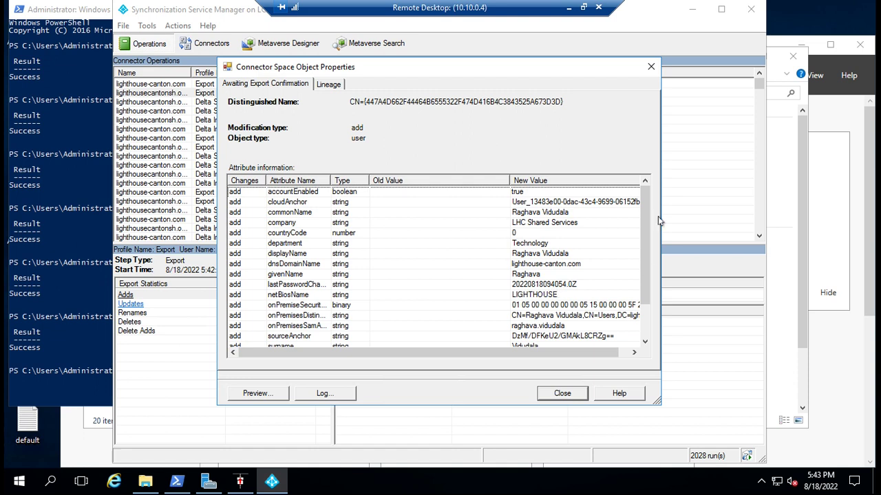
{"action": "left_click_drag", "start_coordinate": [642, 213], "coordinate": [606, 187]}
{"action": "left_click", "coordinate": [551, 397]}
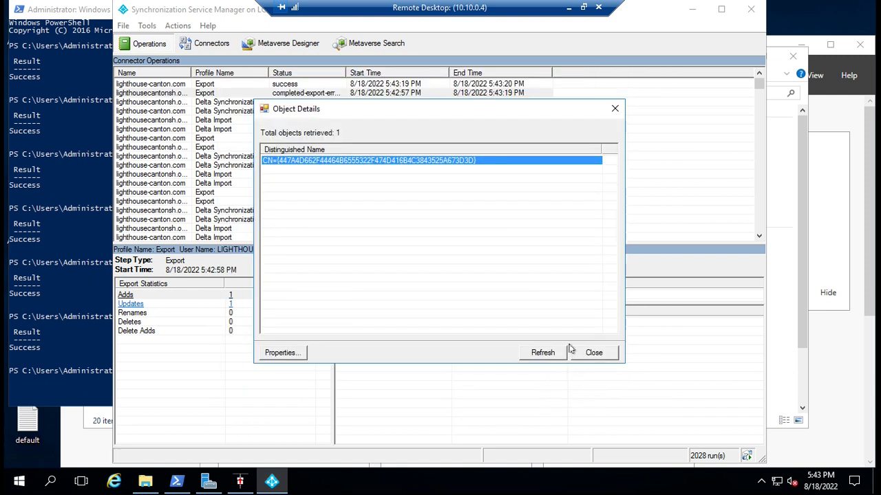
{"action": "left_click", "coordinate": [595, 353]}
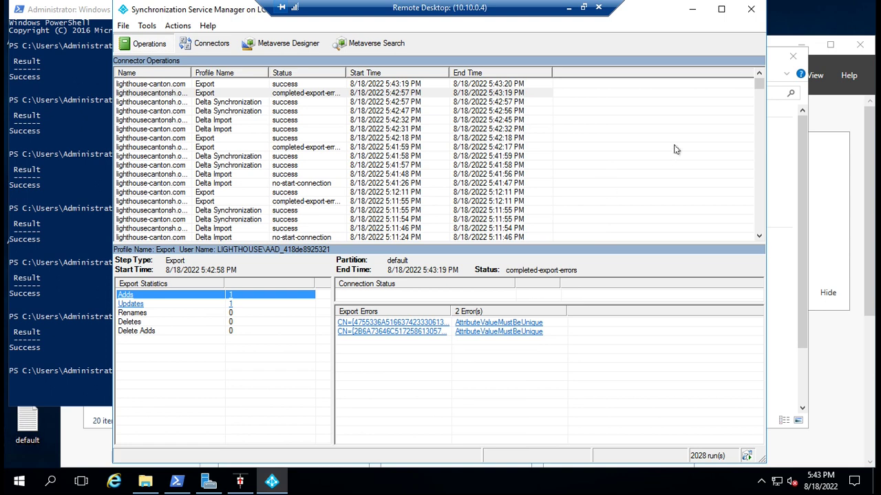
{"action": "left_click", "coordinate": [751, 8]}
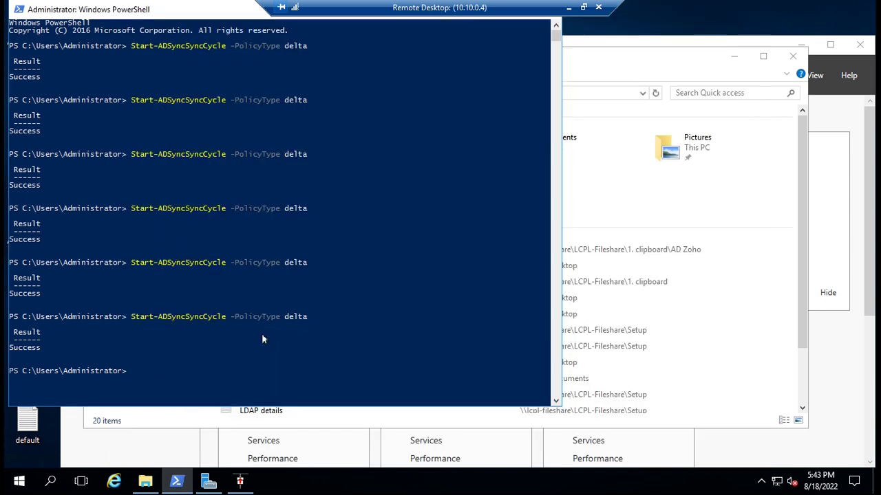
Step: Rerun the delta sync cycle, then minimize the 10.10.0.4 remote session
{"action": "key", "text": "Up"}
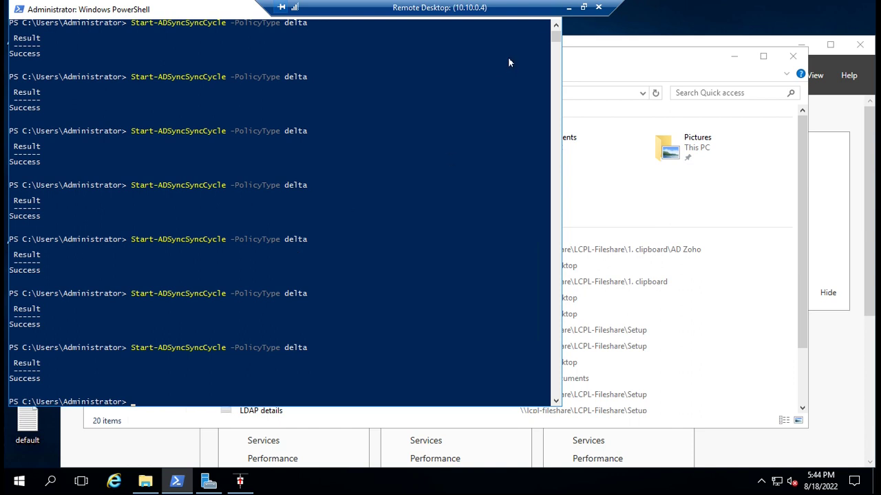
{"action": "left_click", "coordinate": [570, 7]}
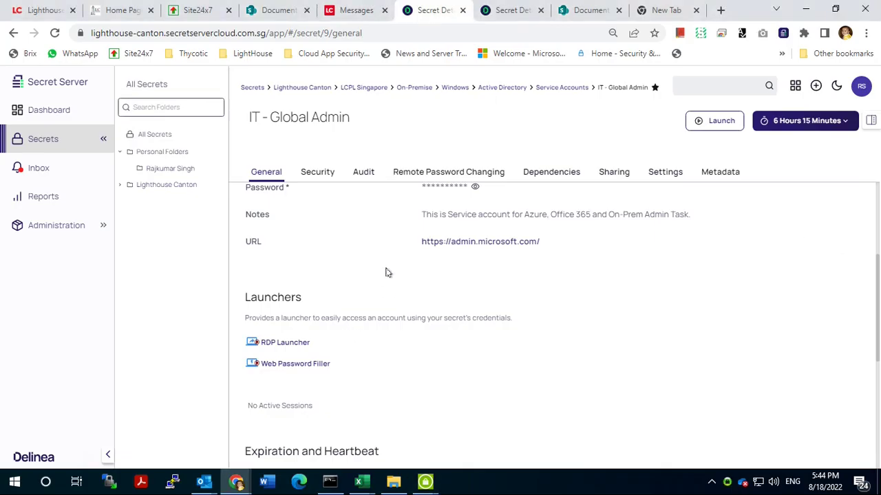
Step: Switch to the Microsoft 365 admin center and go to Users > Active users
{"action": "mouse_move", "coordinate": [236, 482]}
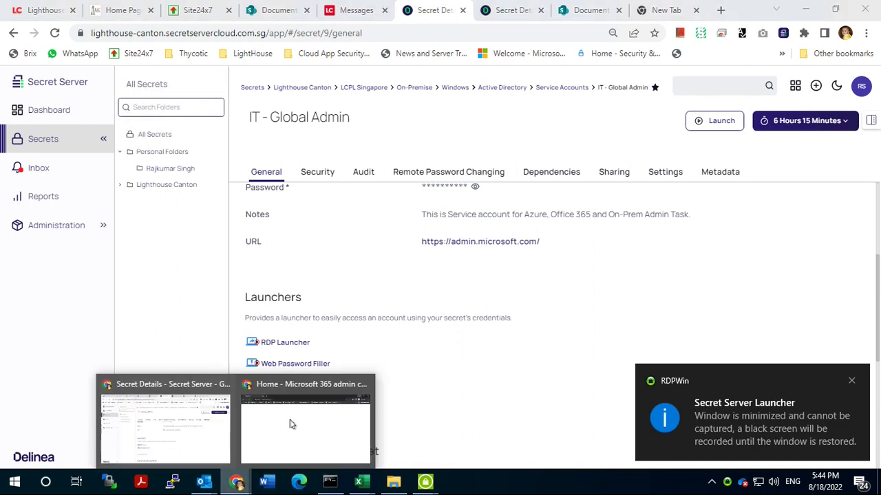
{"action": "left_click", "coordinate": [305, 423]}
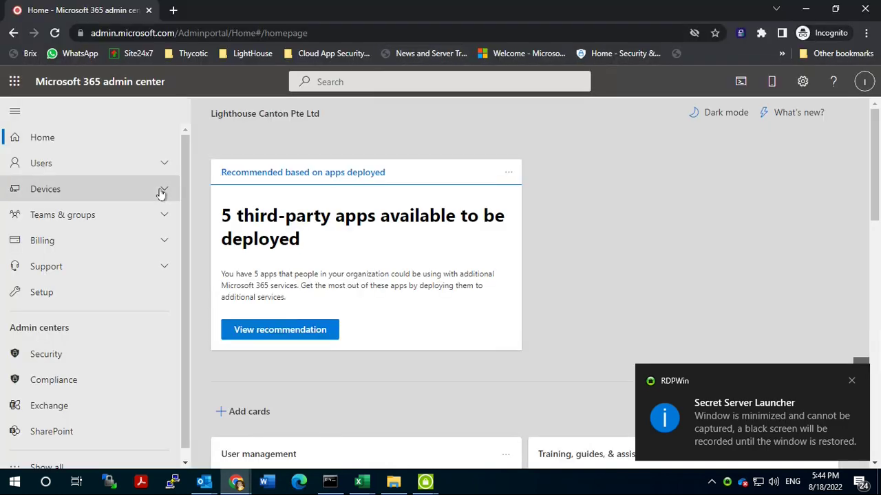
{"action": "left_click", "coordinate": [110, 165]}
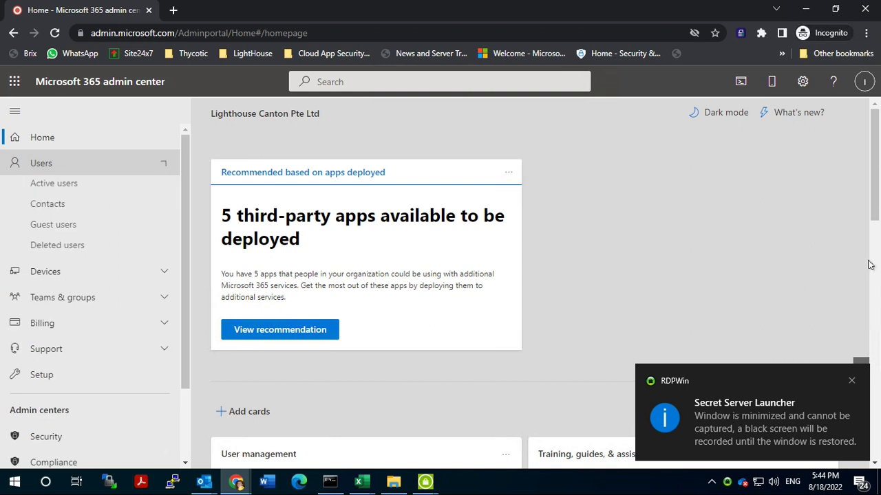
{"action": "left_click", "coordinate": [850, 381]}
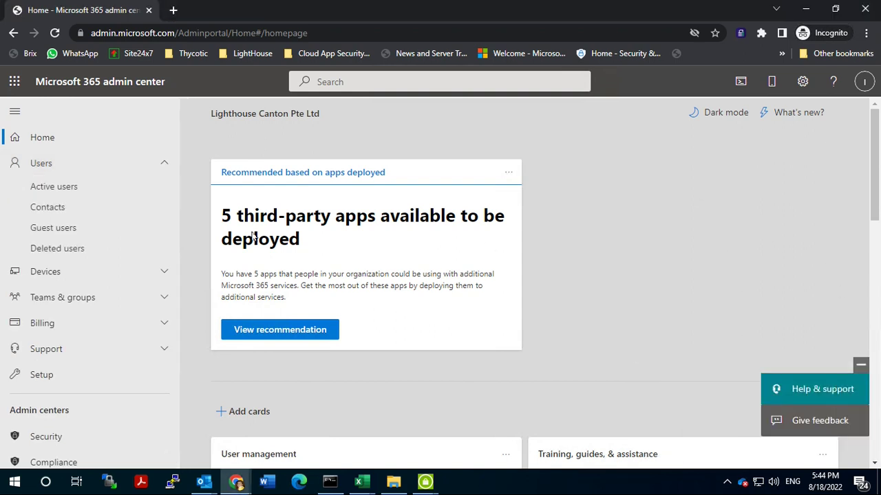
{"action": "left_click", "coordinate": [62, 186]}
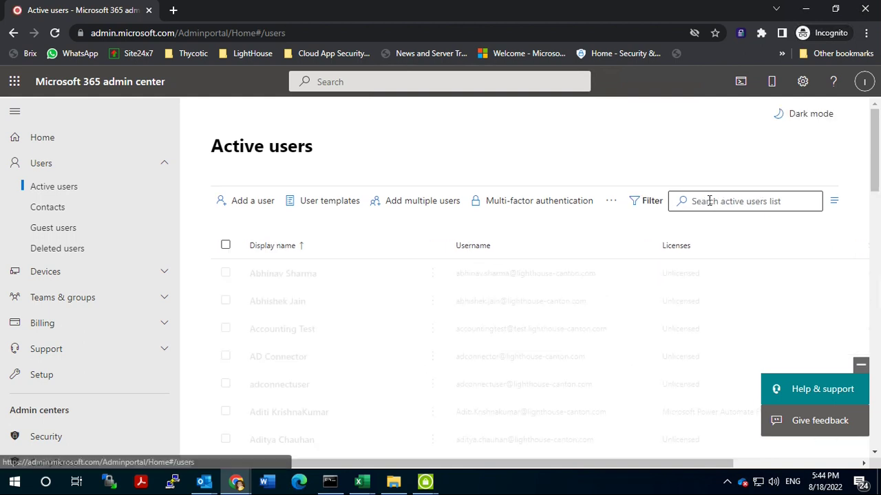
Step: Search the active users list for the synced user and open their Licenses and apps details
{"action": "left_click", "coordinate": [709, 201]}
{"action": "type", "text": "ragh"}
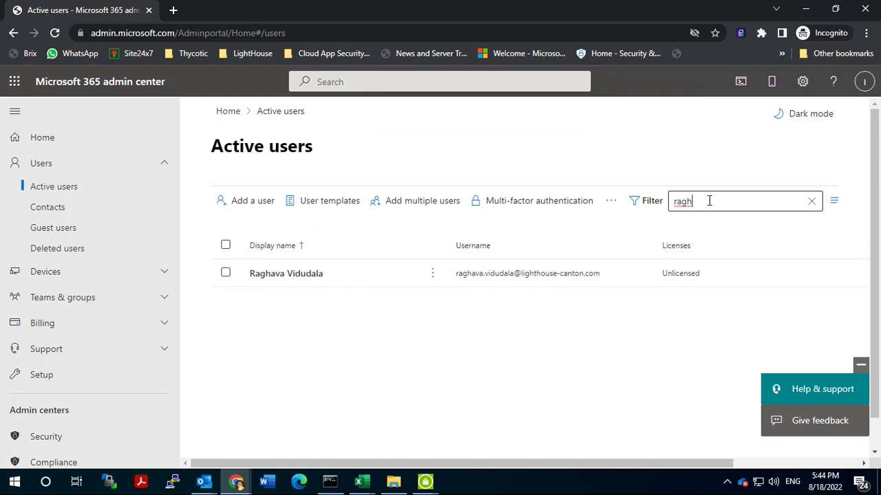
{"action": "left_click", "coordinate": [298, 275]}
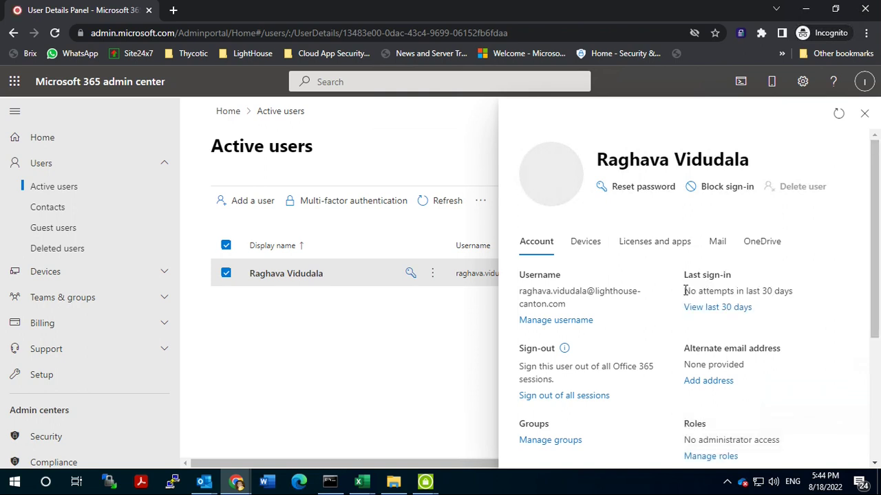
{"action": "left_click", "coordinate": [656, 246]}
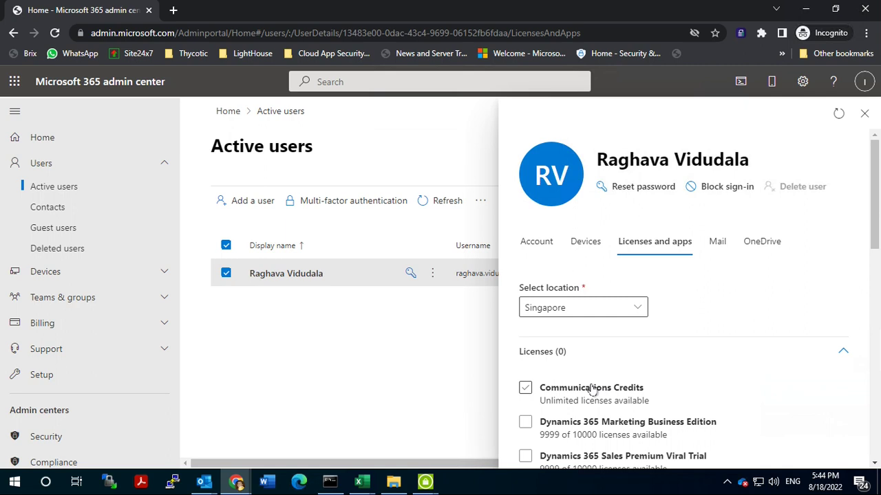
Step: Assign the Microsoft 365 E5 licence to the user and save the change
{"action": "scroll", "coordinate": [591, 390], "scroll_direction": "down", "scroll_amount": 2}
{"action": "scroll", "coordinate": [583, 379], "scroll_direction": "down", "scroll_amount": 2}
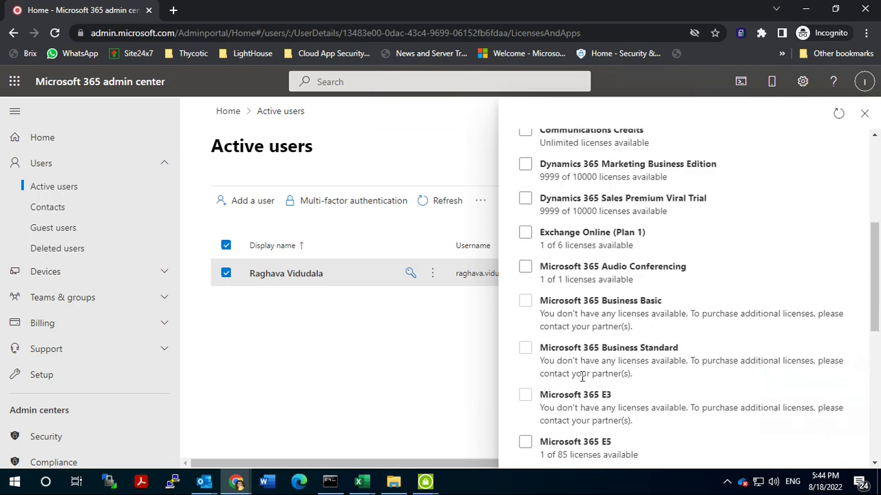
{"action": "scroll", "coordinate": [581, 392], "scroll_direction": "down", "scroll_amount": 1}
{"action": "left_click", "coordinate": [580, 378]}
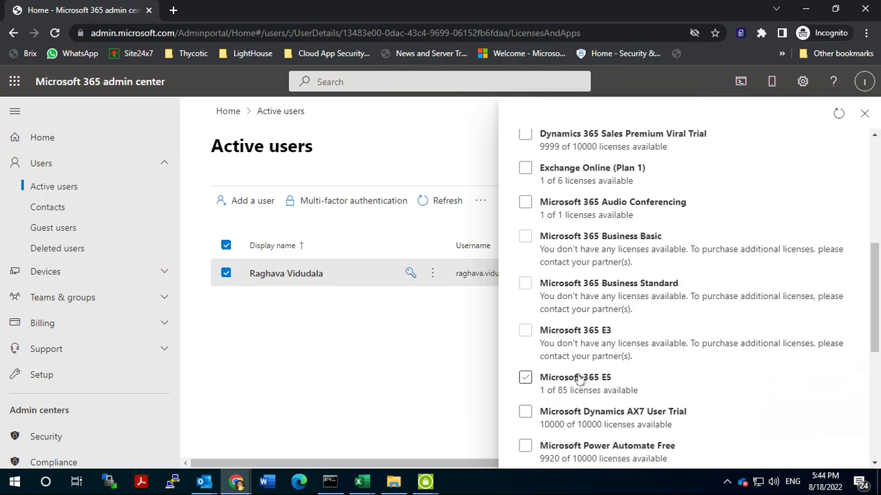
{"action": "scroll", "coordinate": [676, 354], "scroll_direction": "down", "scroll_amount": 3}
{"action": "scroll", "coordinate": [676, 354], "scroll_direction": "down", "scroll_amount": 3}
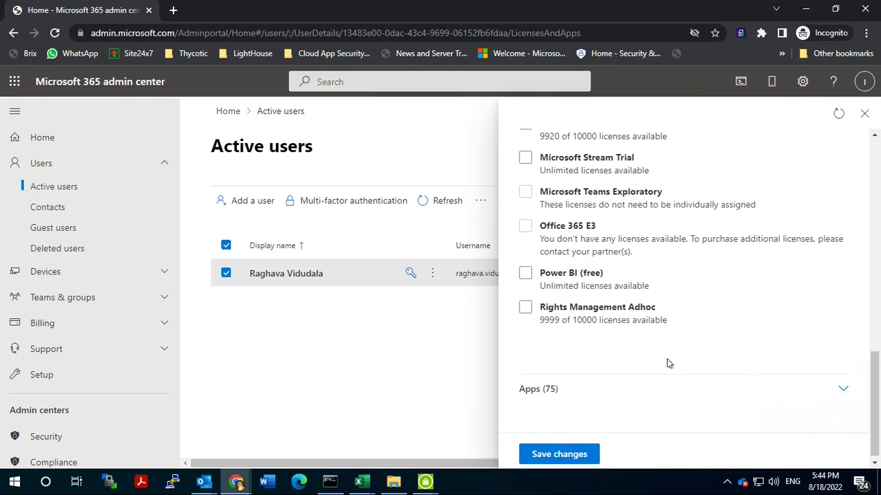
{"action": "left_click", "coordinate": [547, 450]}
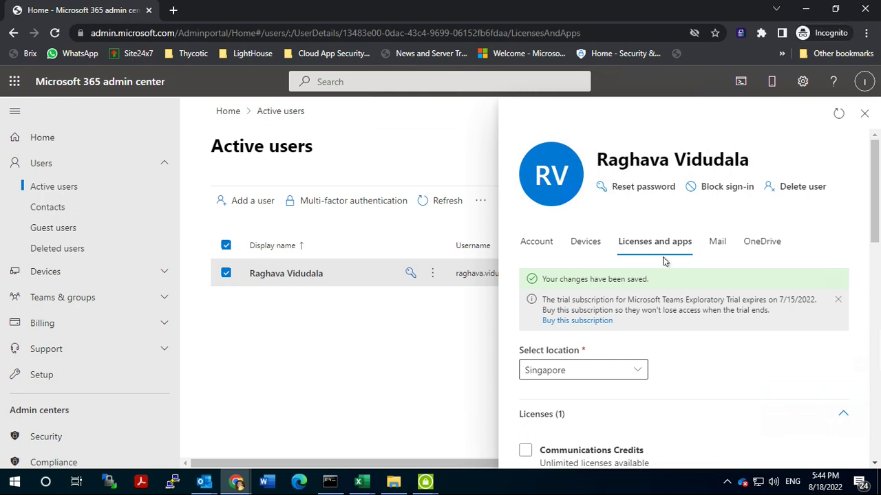
{"action": "left_click", "coordinate": [715, 242]}
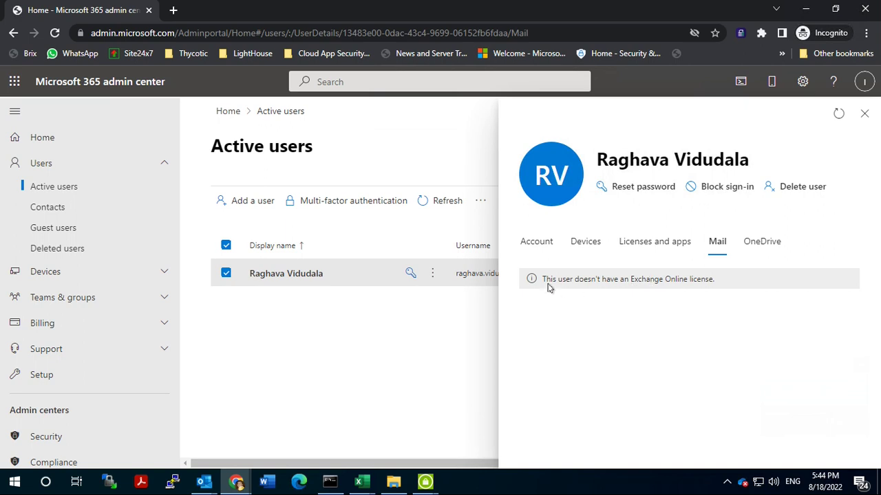
Step: Refresh the user's details and review the Mail, OneDrive and Licenses tabs for mailbox status
{"action": "left_click", "coordinate": [662, 242]}
{"action": "left_click", "coordinate": [719, 242]}
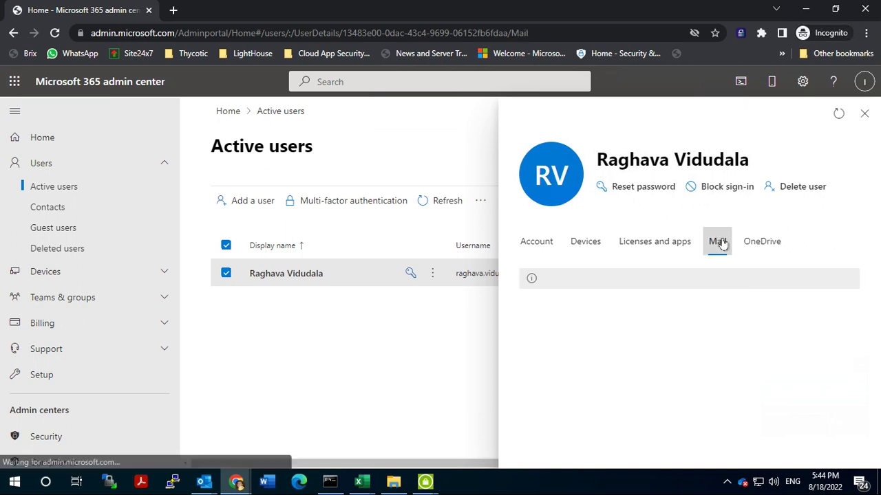
{"action": "left_click", "coordinate": [838, 116]}
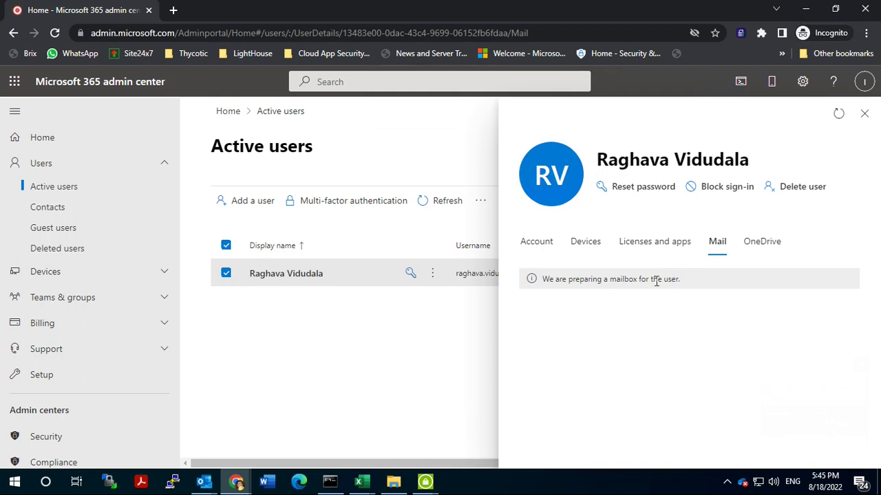
{"action": "left_click", "coordinate": [761, 244]}
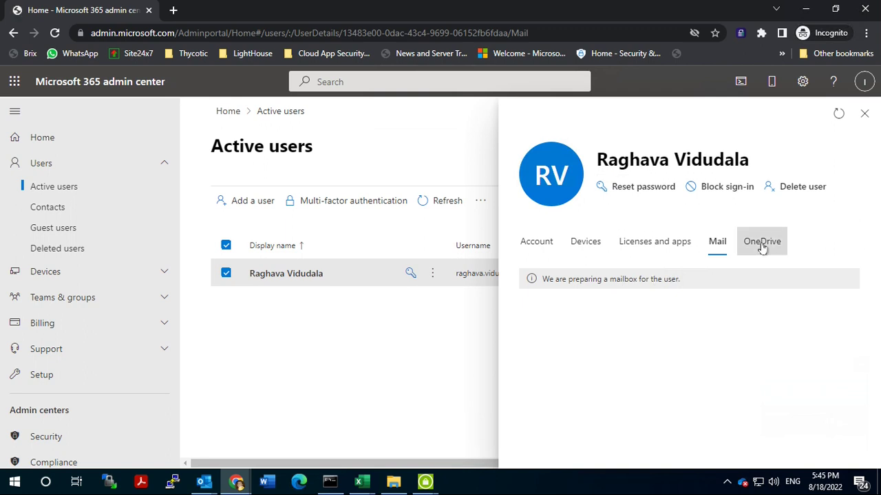
{"action": "left_click", "coordinate": [638, 244]}
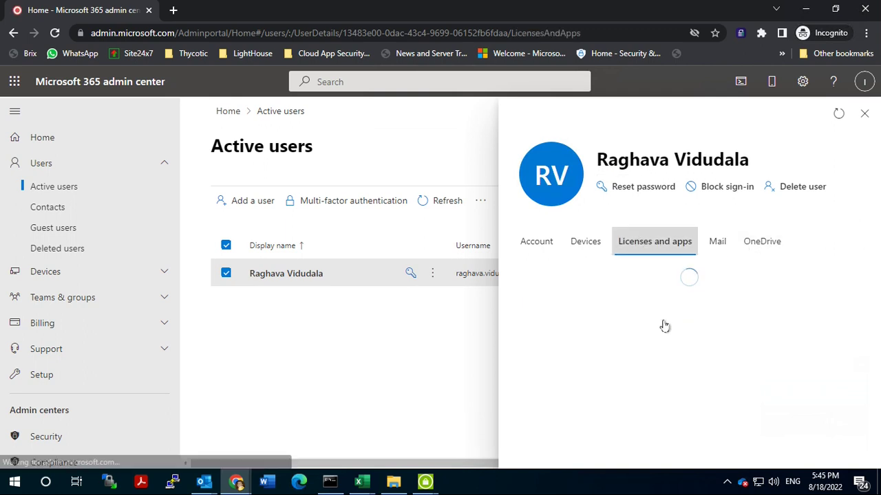
Step: Scroll the Account tab down to the Groups section and open the user's group memberships
{"action": "left_click", "coordinate": [544, 241]}
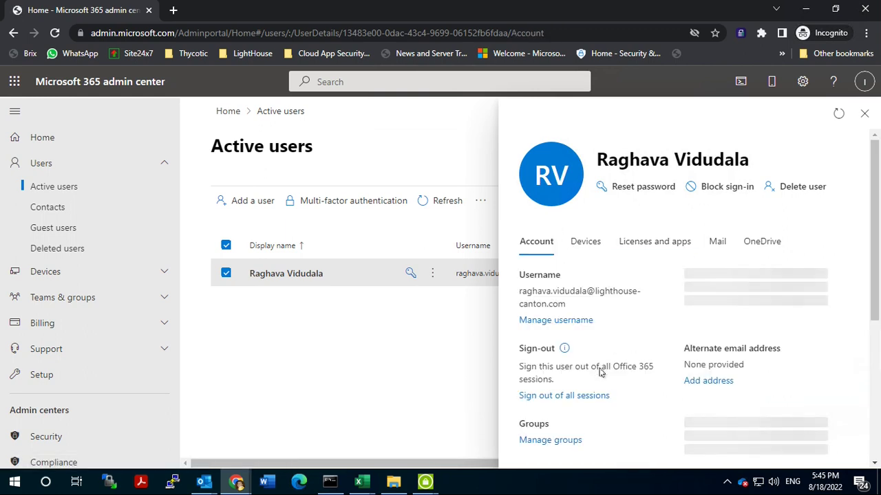
{"action": "scroll", "coordinate": [607, 382], "scroll_direction": "down", "scroll_amount": 1}
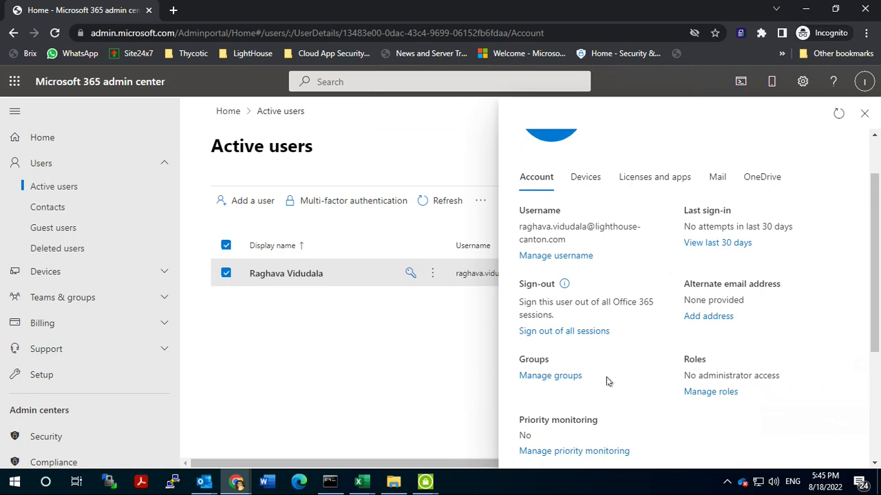
{"action": "left_click", "coordinate": [709, 391]}
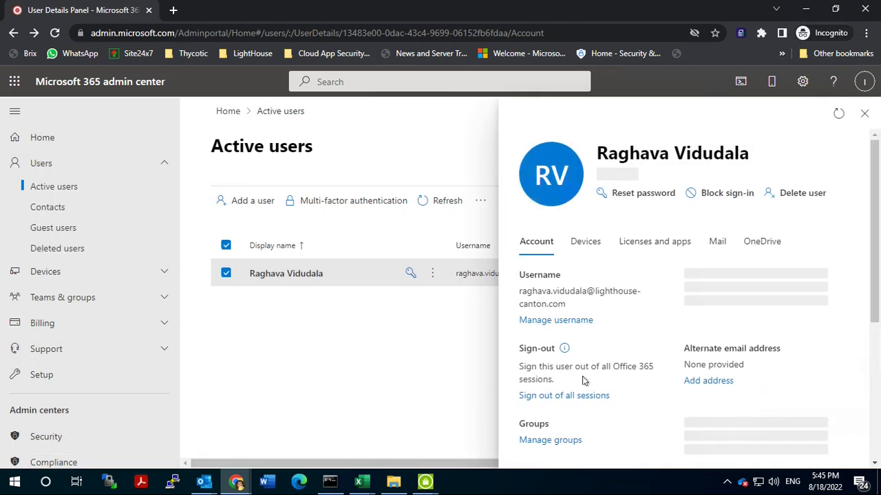
{"action": "scroll", "coordinate": [583, 381], "scroll_direction": "down", "scroll_amount": 1}
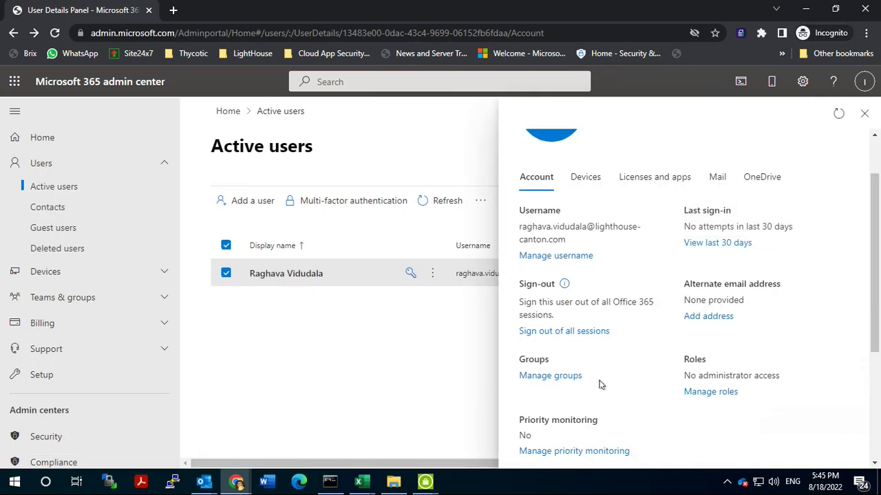
{"action": "scroll", "coordinate": [598, 385], "scroll_direction": "down", "scroll_amount": 1}
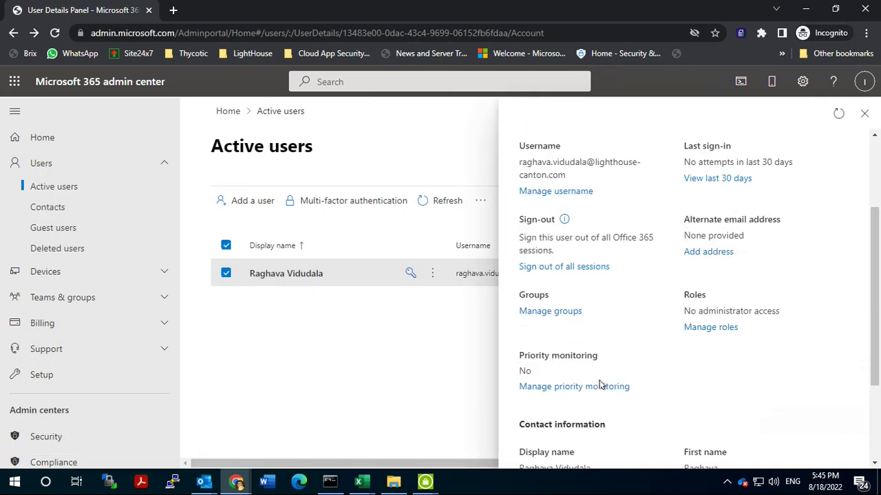
{"action": "left_click", "coordinate": [558, 315]}
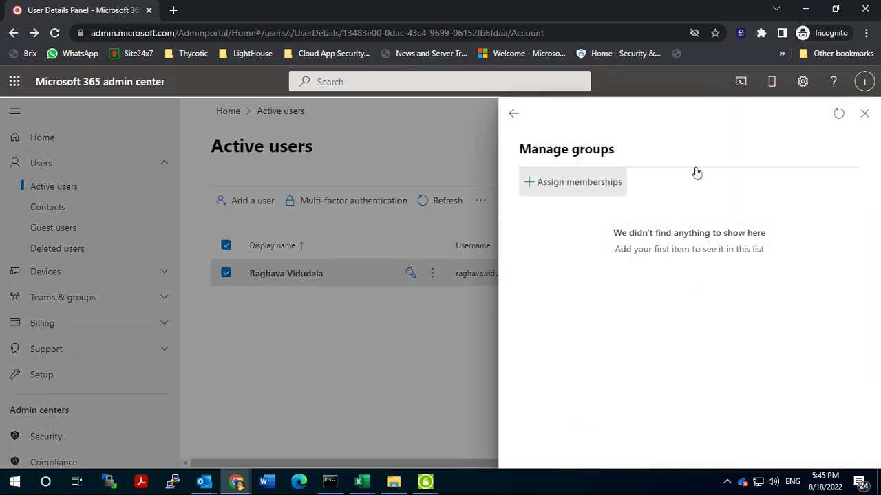
Step: Search for 'LC all' and add the user to the LC ALL group
{"action": "left_click", "coordinate": [624, 187]}
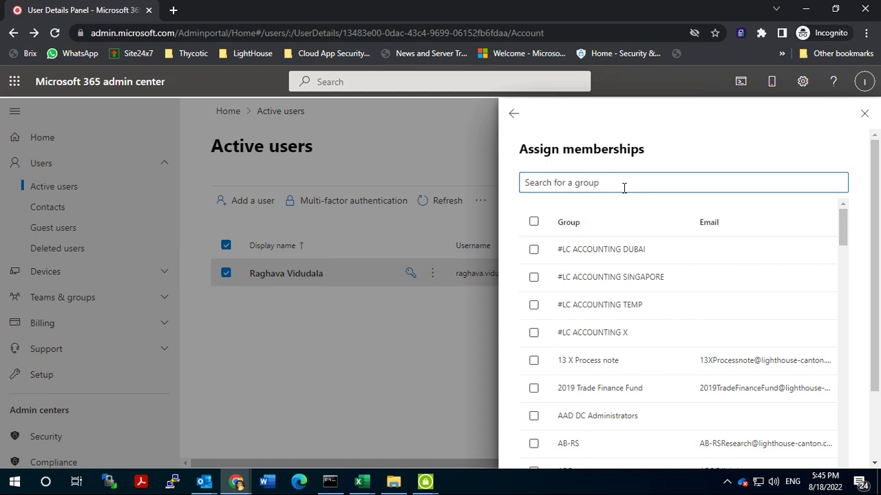
{"action": "type", "text": "LC all"}
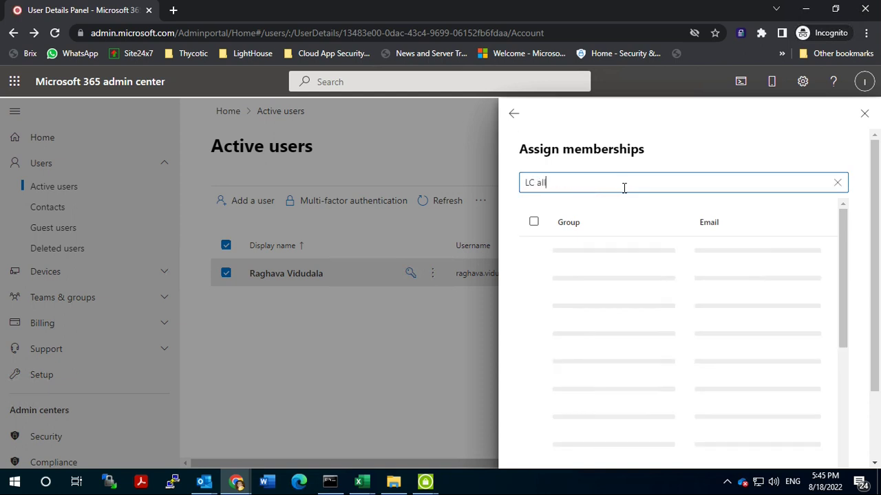
{"action": "left_click", "coordinate": [564, 249]}
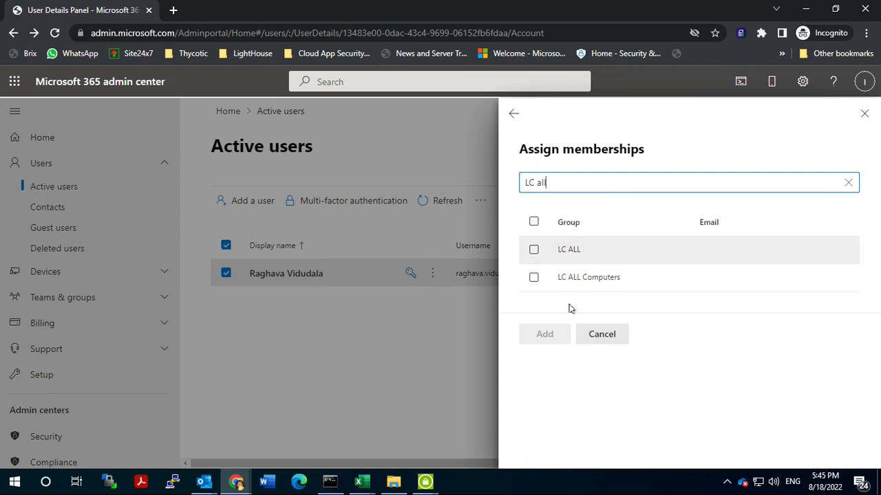
{"action": "left_click", "coordinate": [546, 335]}
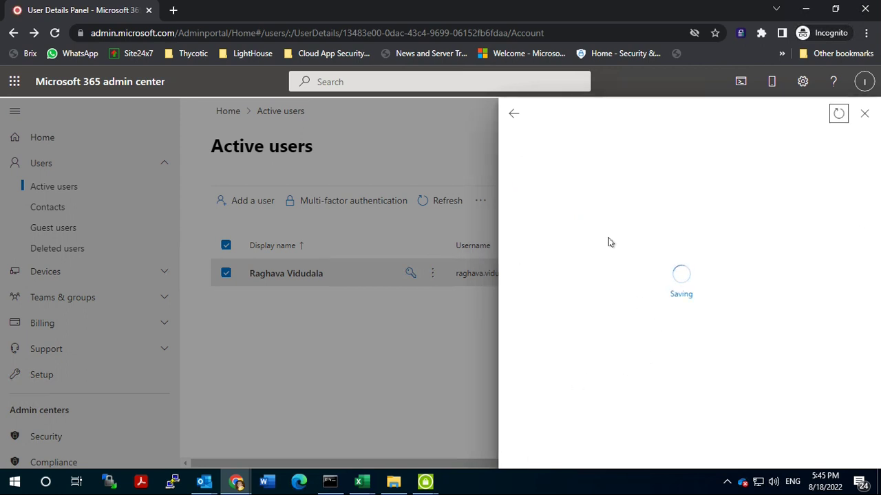
Step: Close the user's details and refresh the Active users list
{"action": "left_click", "coordinate": [514, 115]}
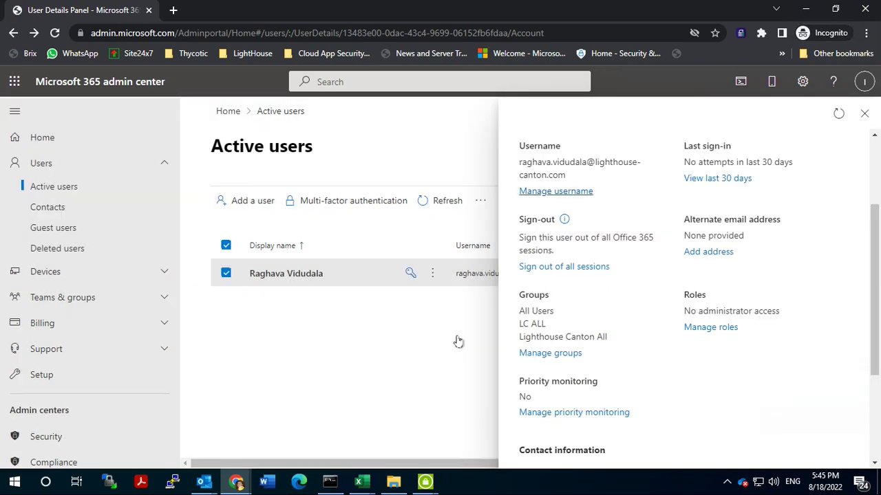
{"action": "left_click", "coordinate": [866, 115]}
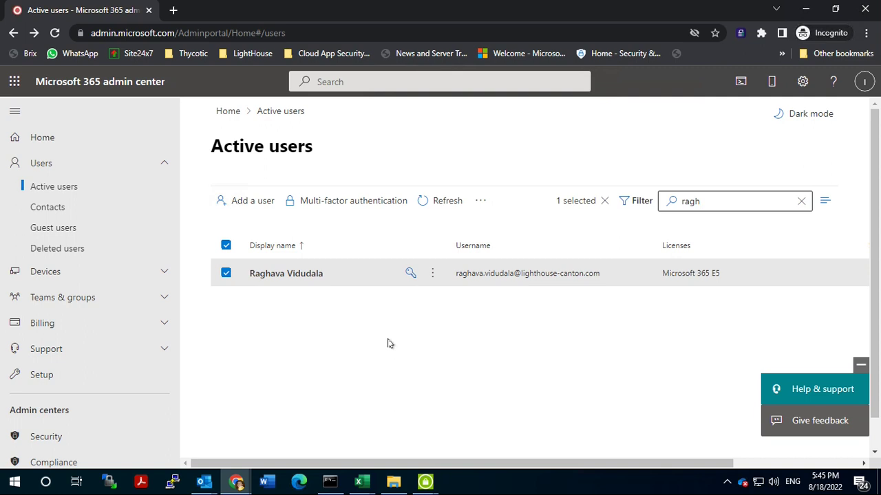
{"action": "left_click", "coordinate": [441, 201]}
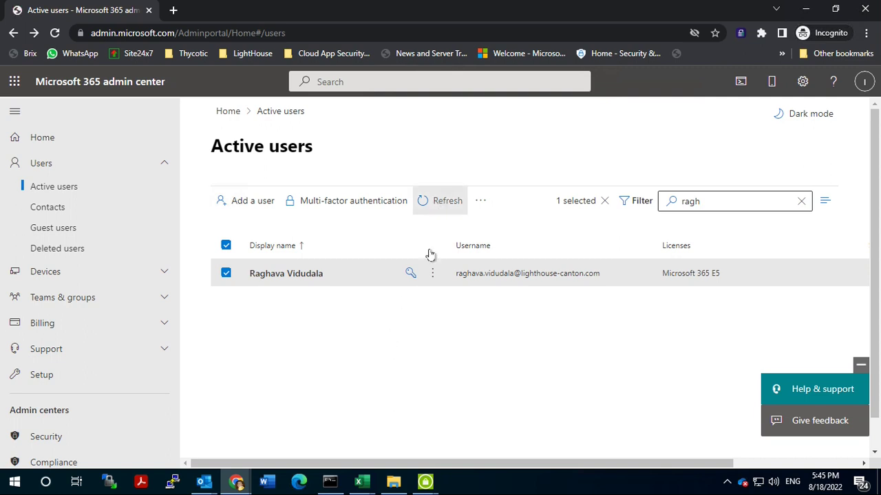